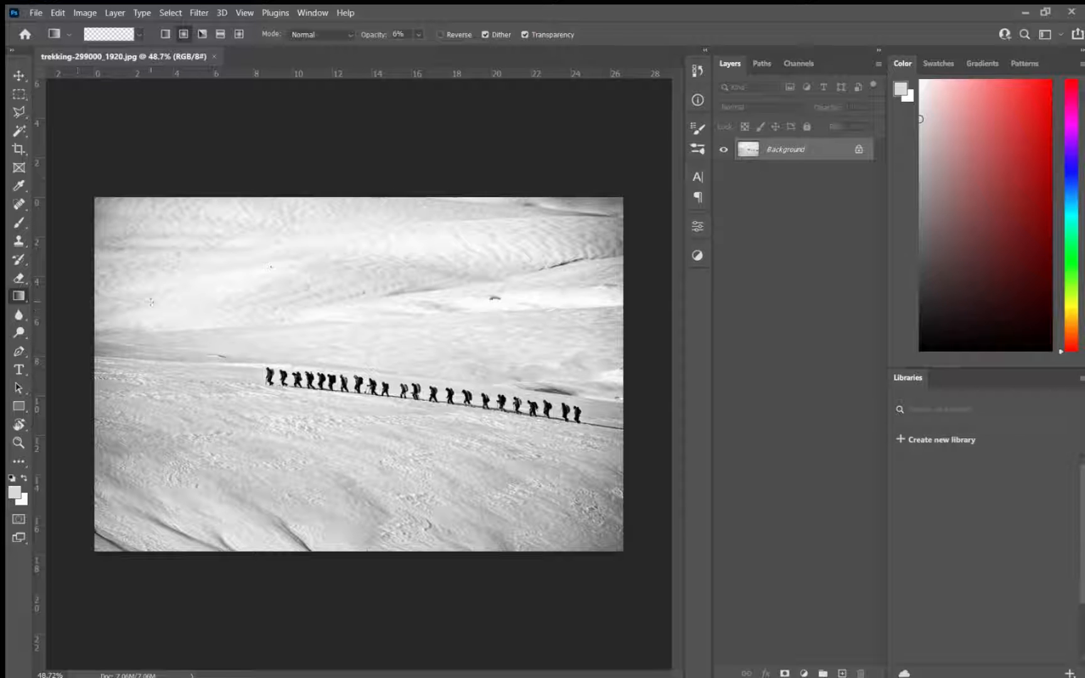
Activate the Clone Stamp tool for retouching the line of hikers
left_click(18, 242)
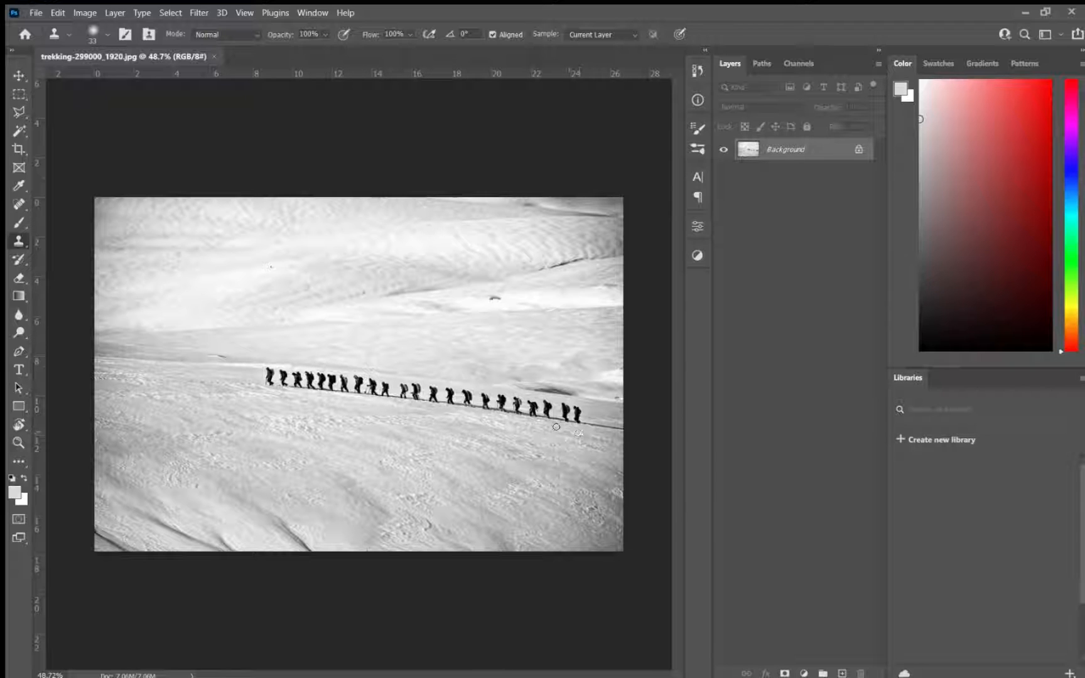
left_click(270, 384)
scroll(269, 385, "up", 2)
scroll(269, 385, "down", 2)
scroll(264, 369, "up", 1)
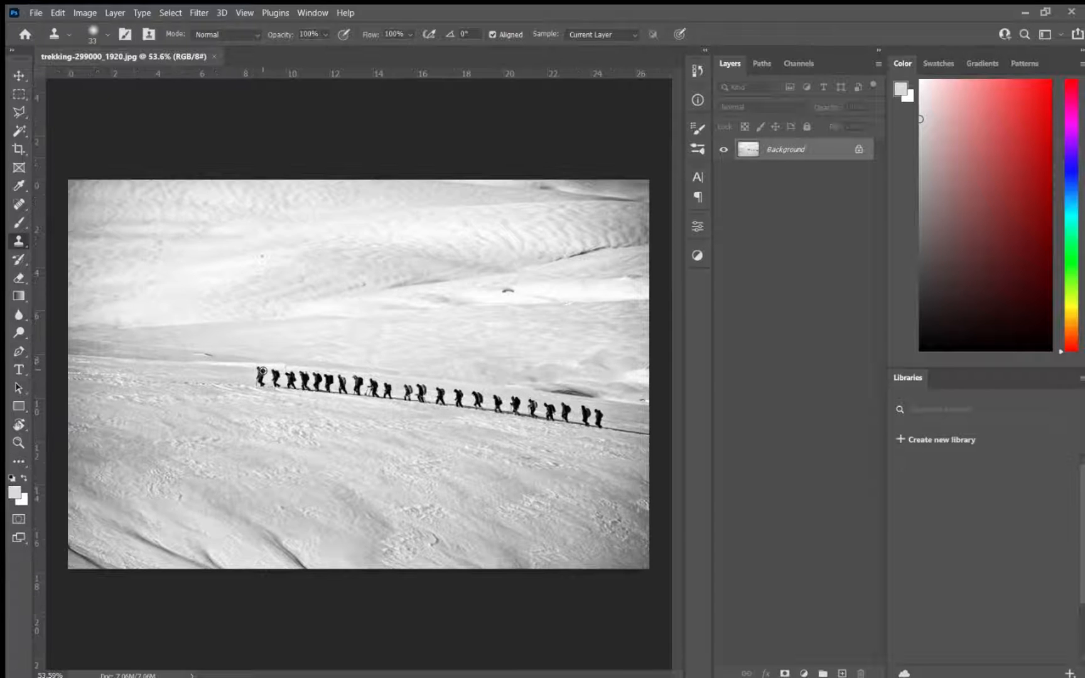
scroll(131, 366, "up", 2)
scroll(261, 370, "up", 3)
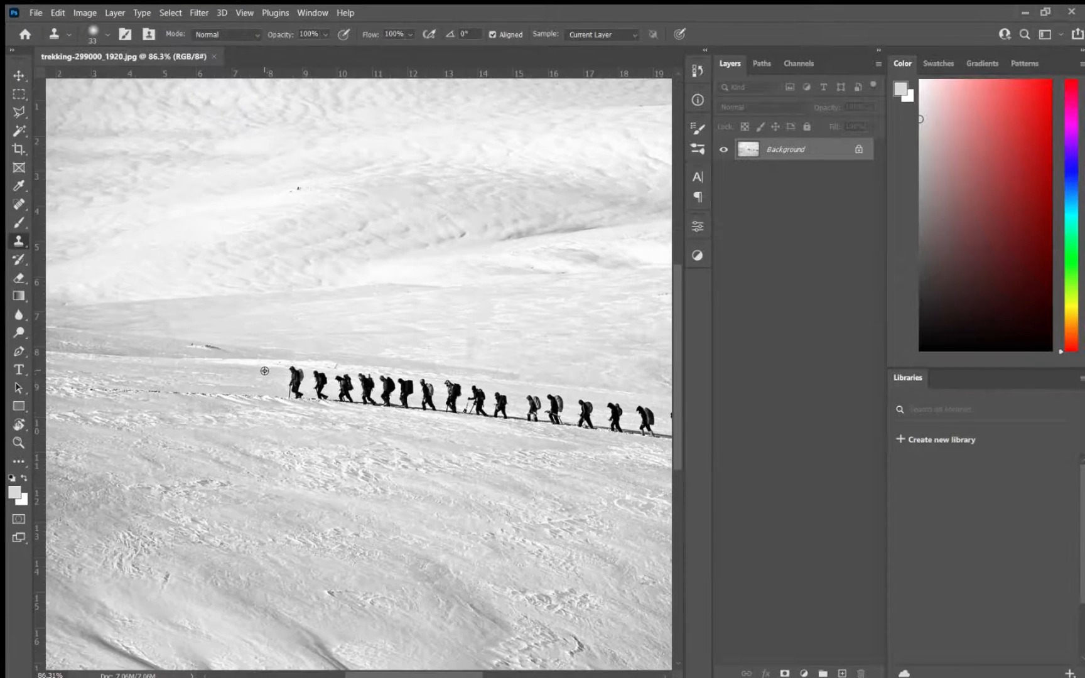
scroll(299, 395, "up", 2)
scroll(299, 395, "up", 2)
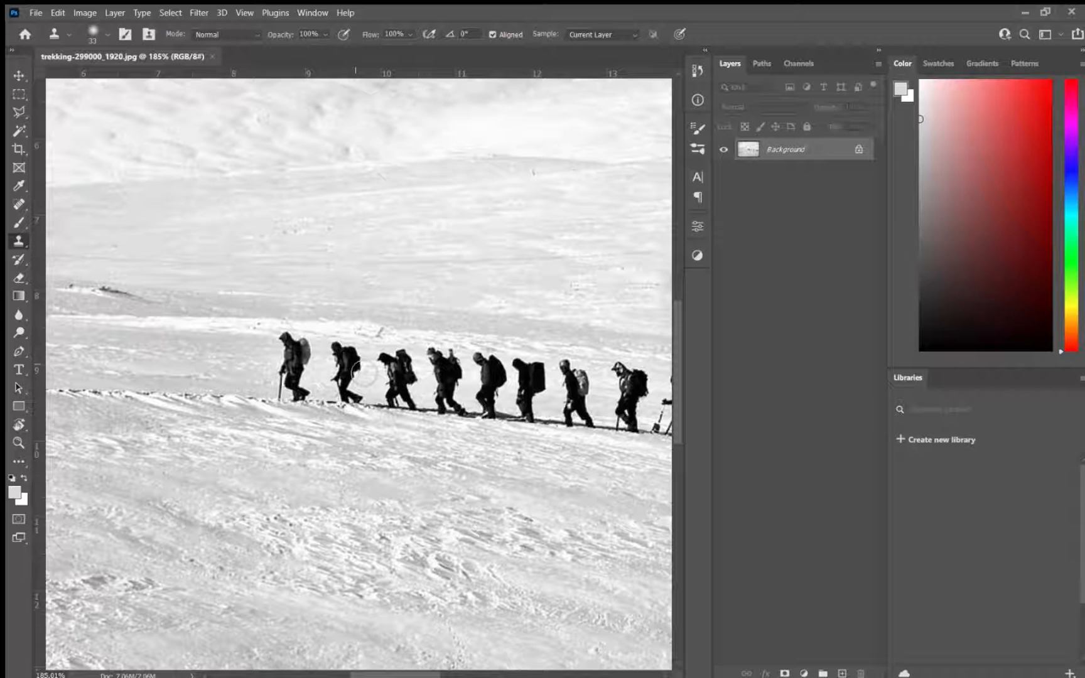
Duplicate the Background layer under the name test1 and delete the empty Layer 1 added above it
left_click(843, 673)
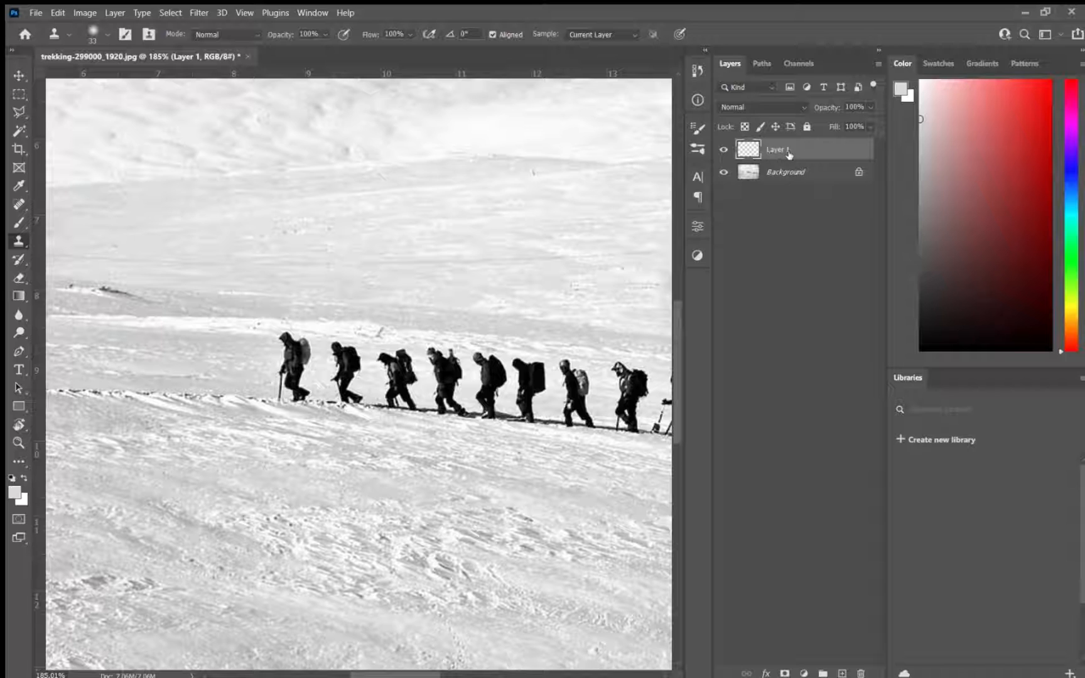
left_click(801, 176)
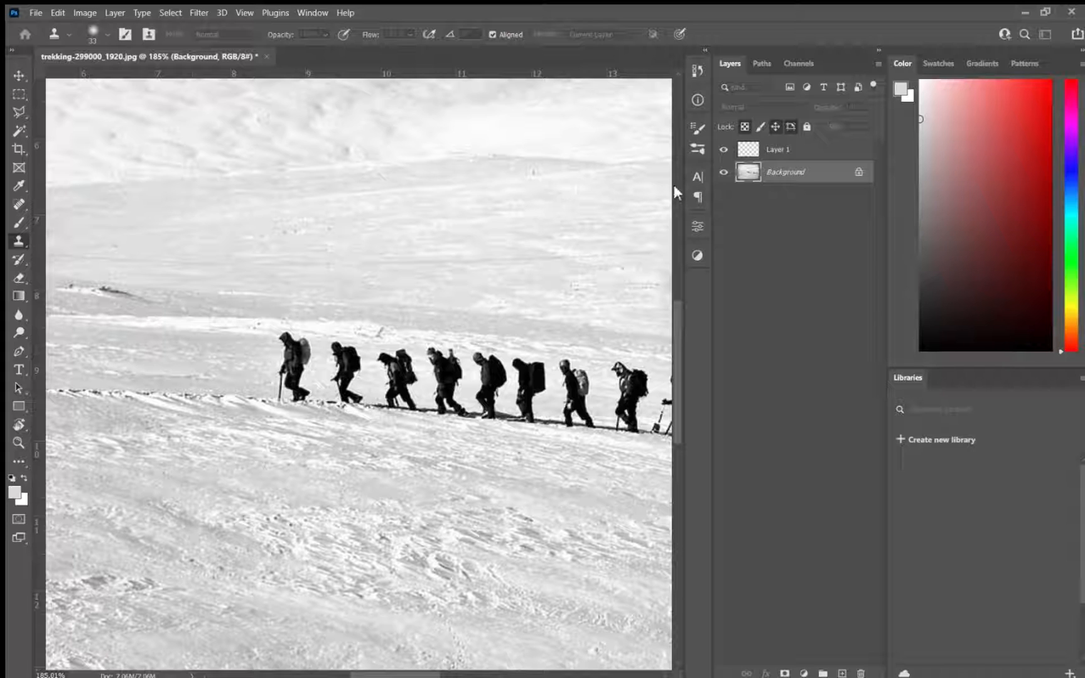
key("Return")
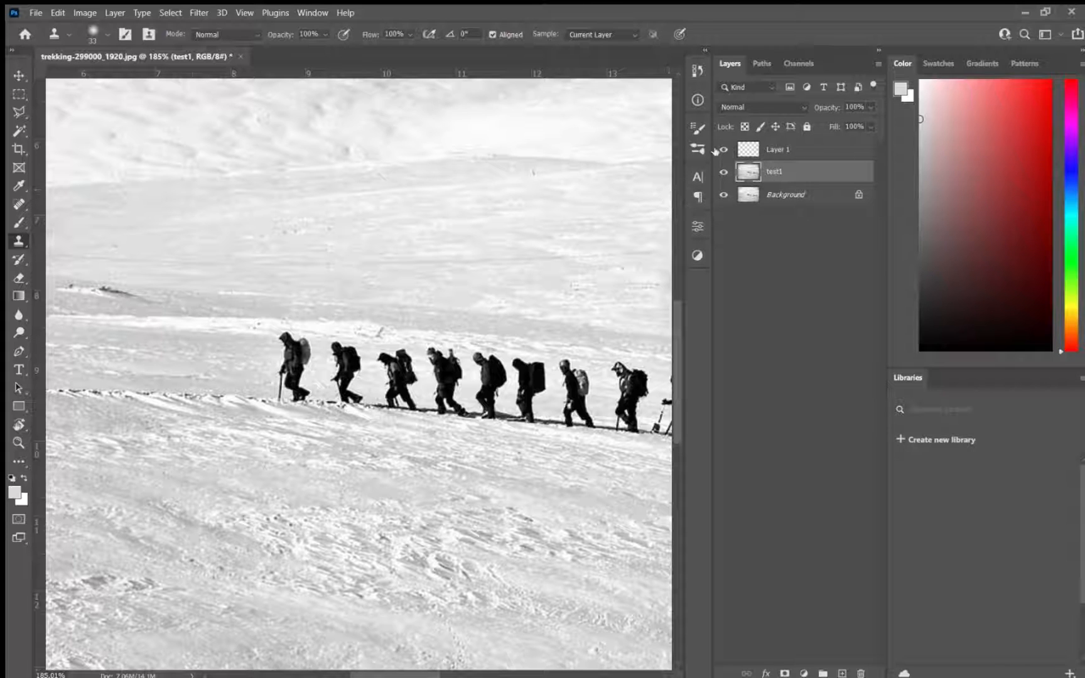
left_click(830, 148)
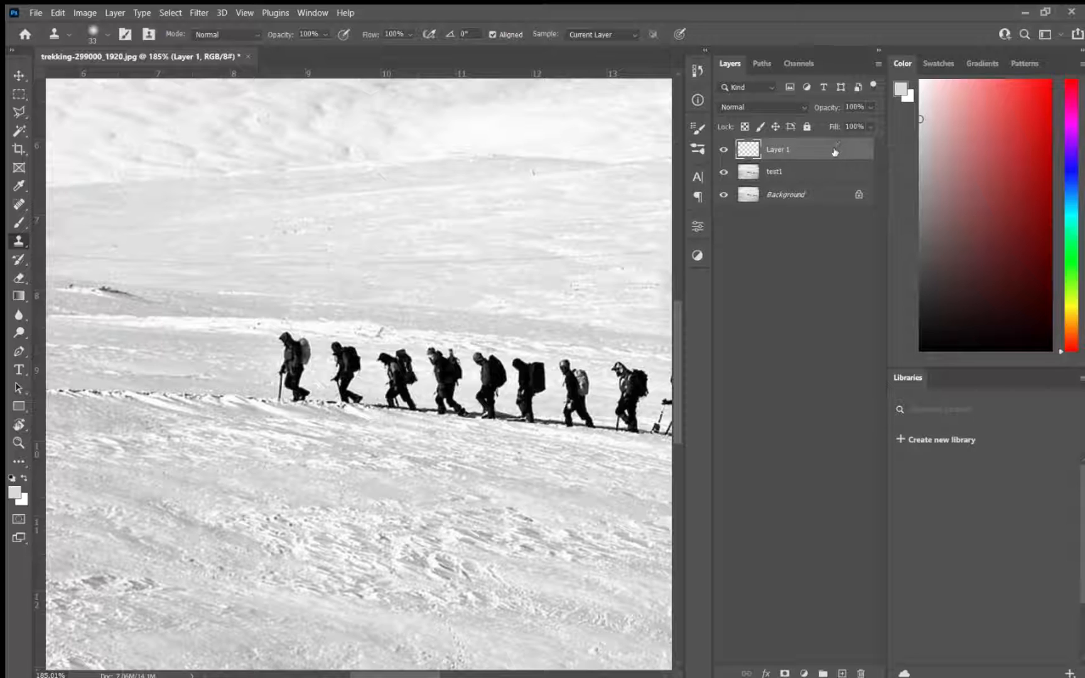
key("Delete")
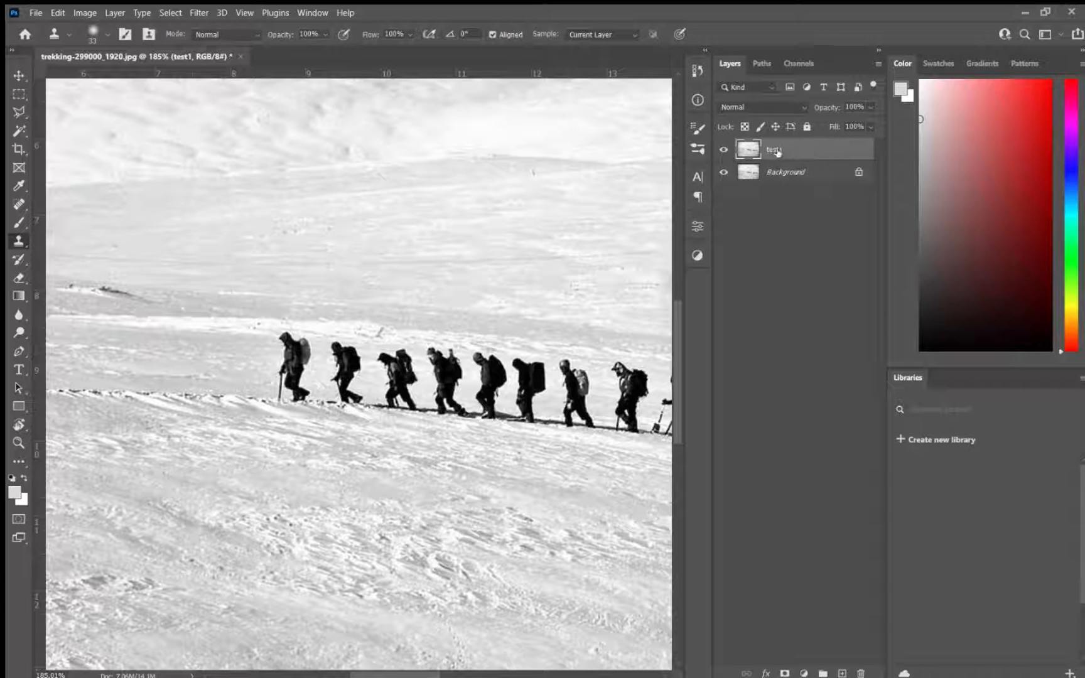
On the test1 layer, clone nearby snow over the leading hiker's body and feet, sampling the snow and track ahead of him
left_click(723, 173)
left_click(160, 354, "alt")
mouse_move(285, 369)
left_mouse_down()
mouse_move(313, 373)
mouse_move(291, 355)
mouse_move(292, 369)
mouse_move(306, 375)
mouse_move(309, 345)
mouse_move(296, 340)
mouse_move(299, 380)
mouse_move(309, 381)
mouse_move(287, 389)
mouse_move(300, 390)
mouse_move(288, 409)
left_mouse_up()
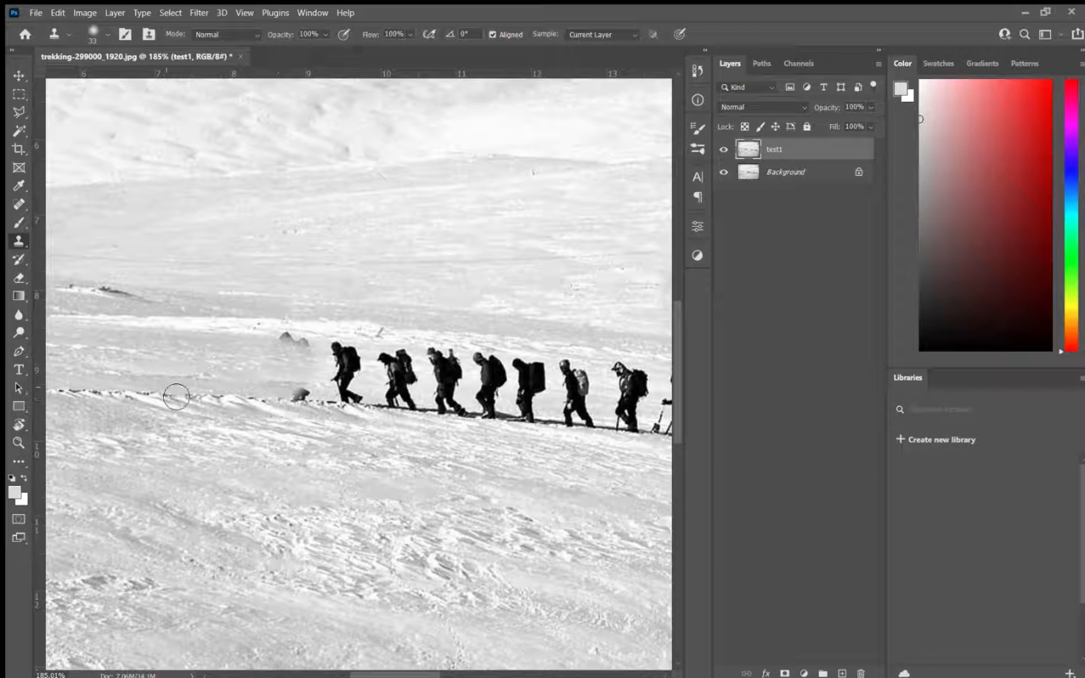
mouse_move(292, 405)
left_mouse_down()
mouse_move(315, 401)
mouse_move(302, 397)
mouse_move(289, 396)
mouse_move(311, 409)
mouse_move(196, 401)
mouse_move(307, 409)
left_mouse_up()
left_click(195, 400, "alt")
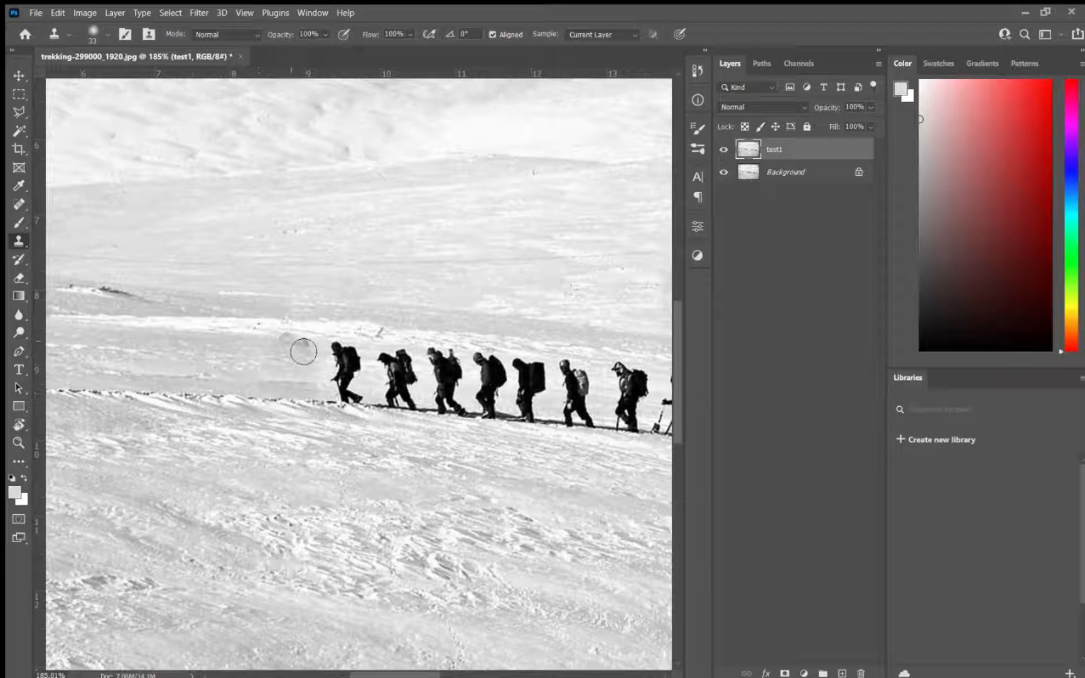
Clone away the leftover traces of the leading hiker's head and backpack with snow sampled just ahead of the line
left_click(180, 329, "alt")
mouse_move(289, 344)
left_mouse_down()
mouse_move(298, 347)
mouse_move(285, 339)
left_mouse_up()
key("ctrl+z")
left_click(171, 333, "alt")
left_click_drag(259, 344, 291, 344)
mouse_move(294, 344)
left_mouse_down()
mouse_move(314, 349)
mouse_move(307, 355)
left_mouse_up()
Examine the retouched spot at the front of the line, the track ahead and the remaining hikers at several magnifications
scroll(190, 331, "down", 5)
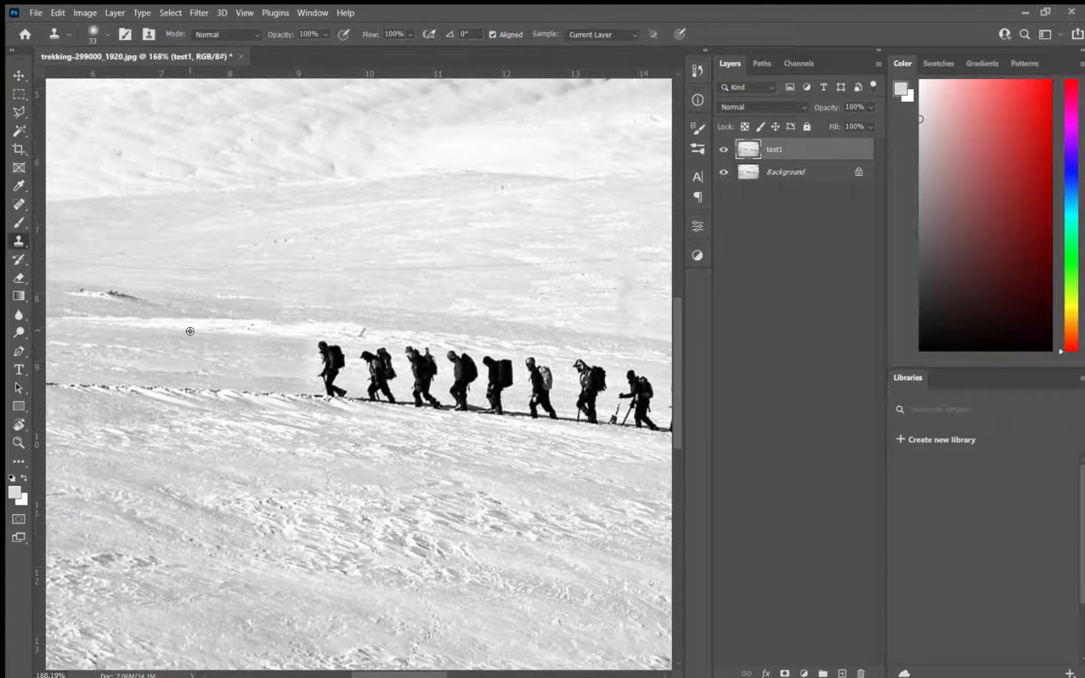
scroll(189, 330, "down", 3)
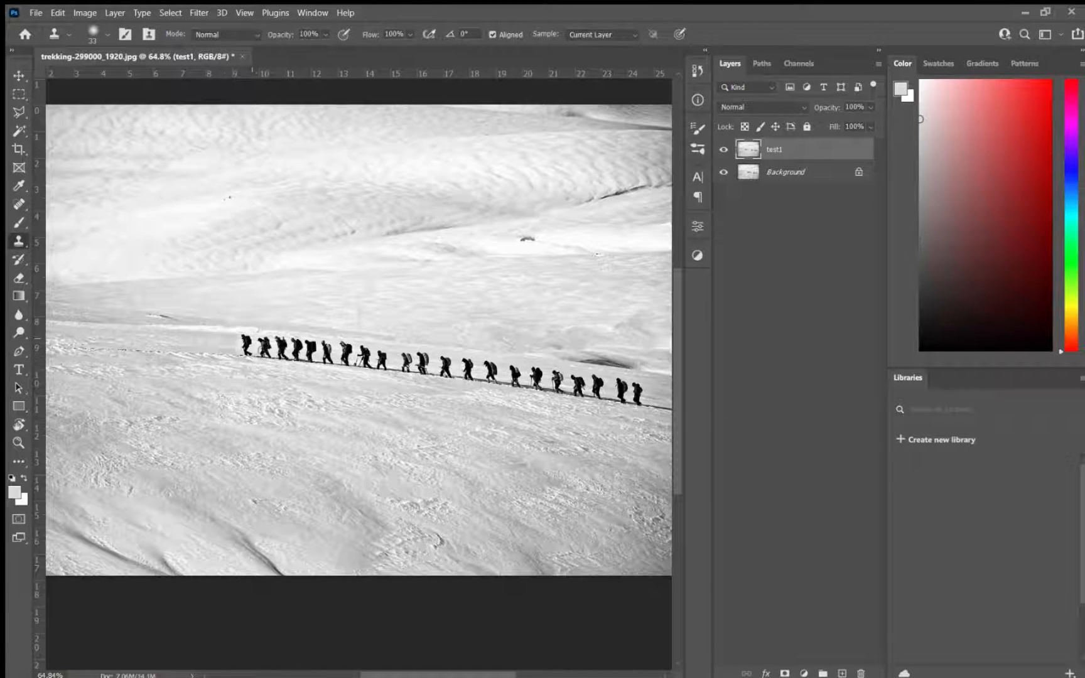
scroll(220, 359, "down", 1)
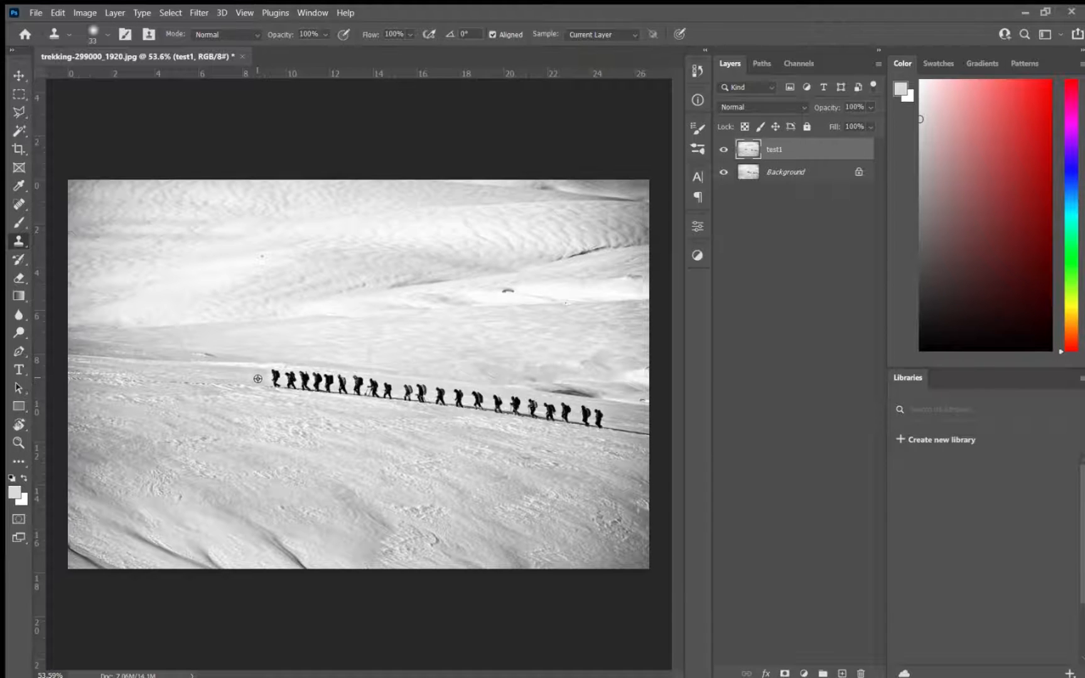
scroll(258, 378, "up", 1)
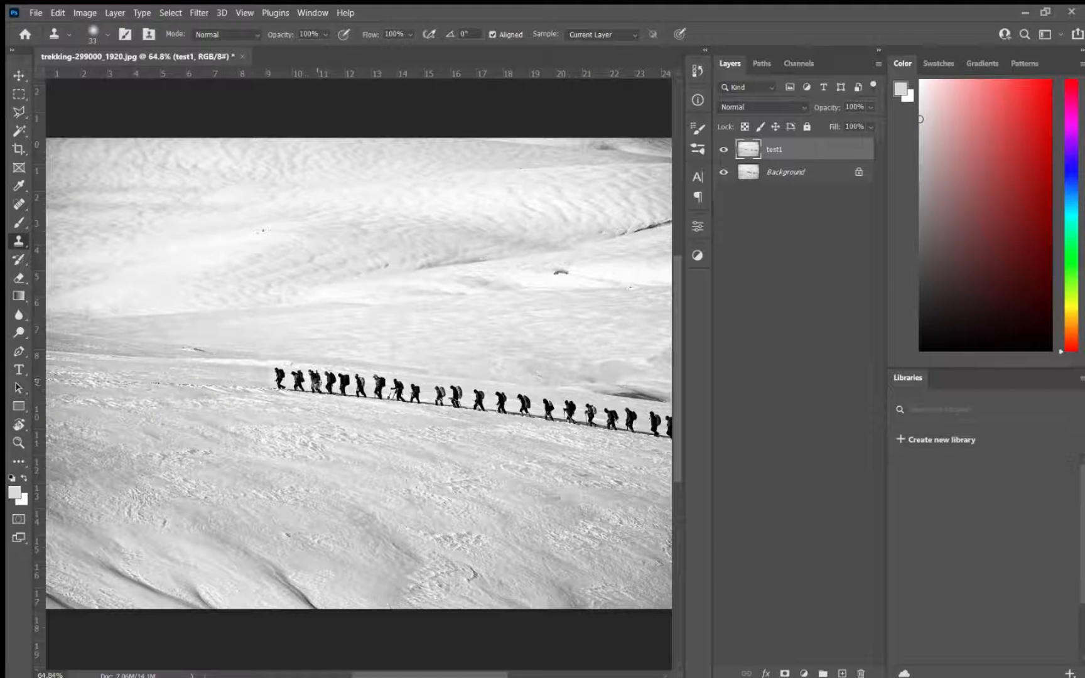
scroll(204, 388, "down", 2)
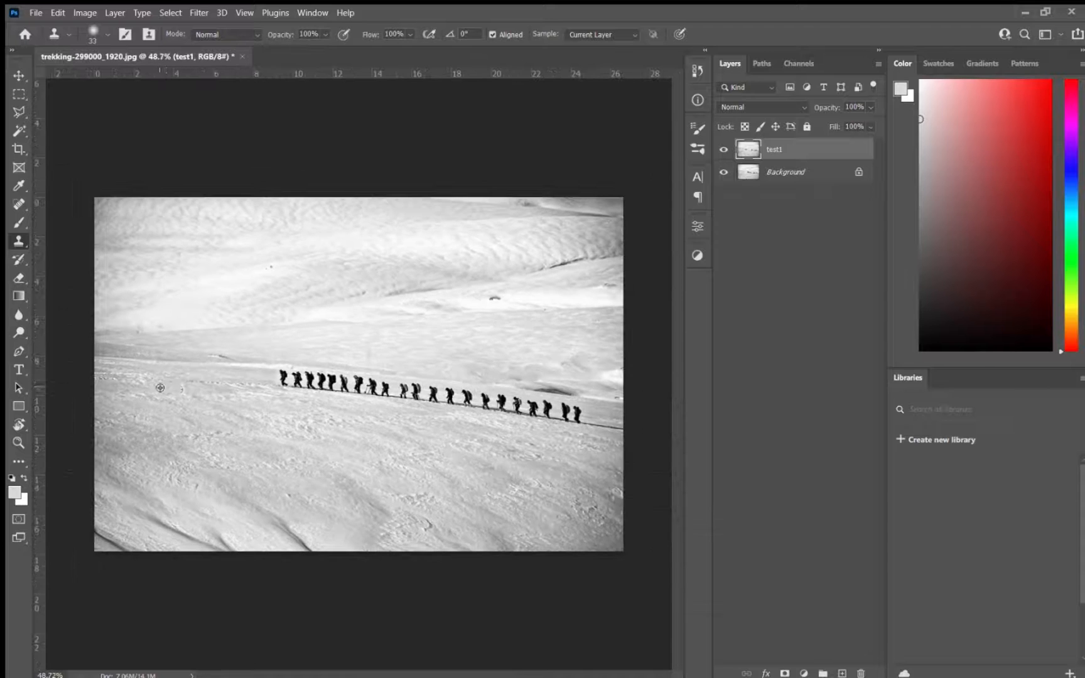
scroll(320, 408, "up", 1)
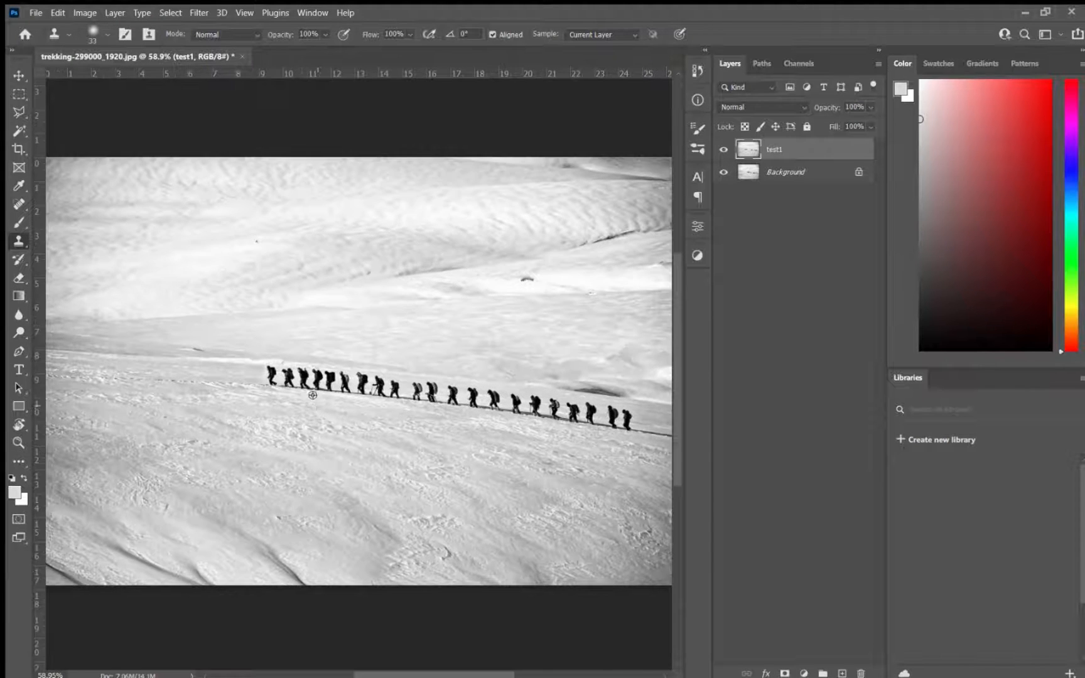
scroll(297, 357, "down", 1)
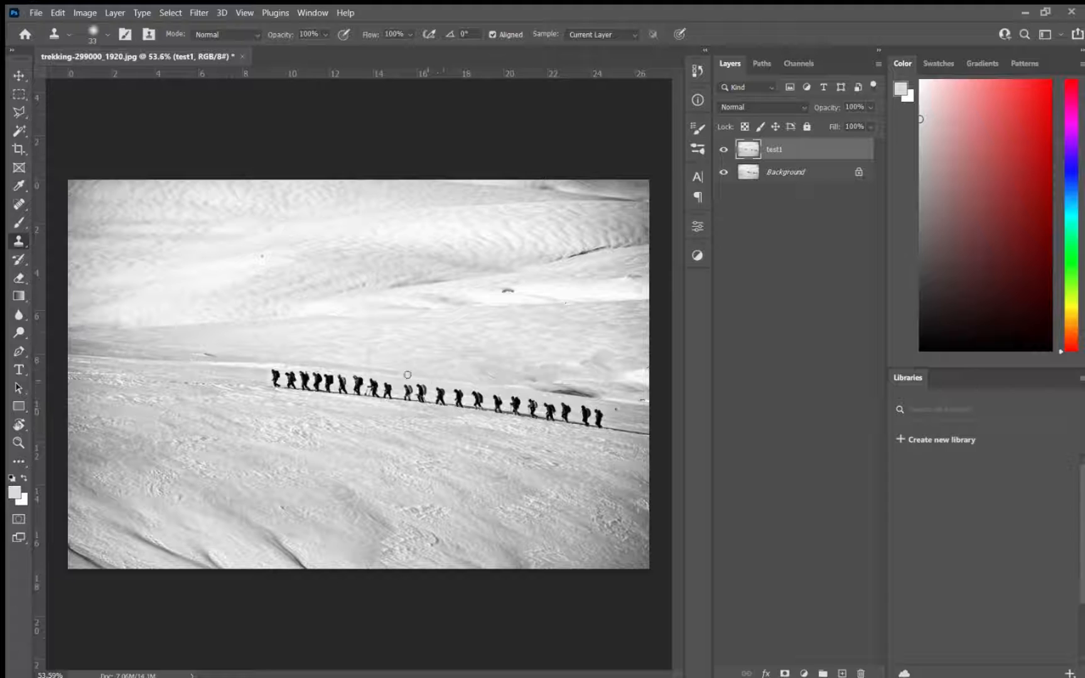
scroll(196, 366, "up", 4)
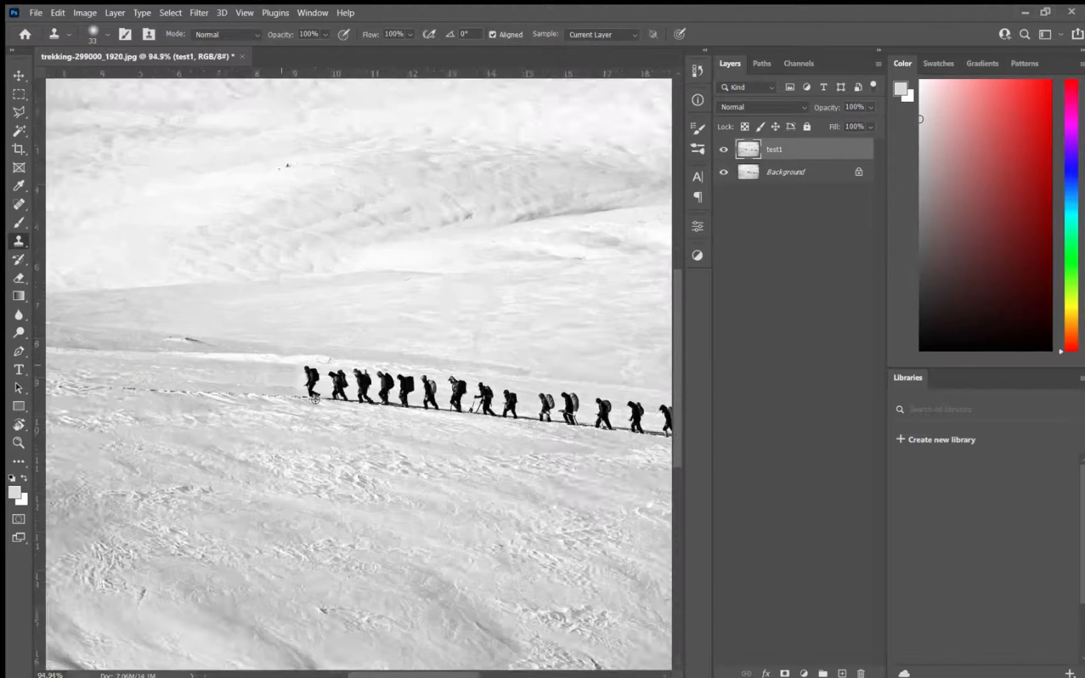
scroll(203, 368, "up", 5)
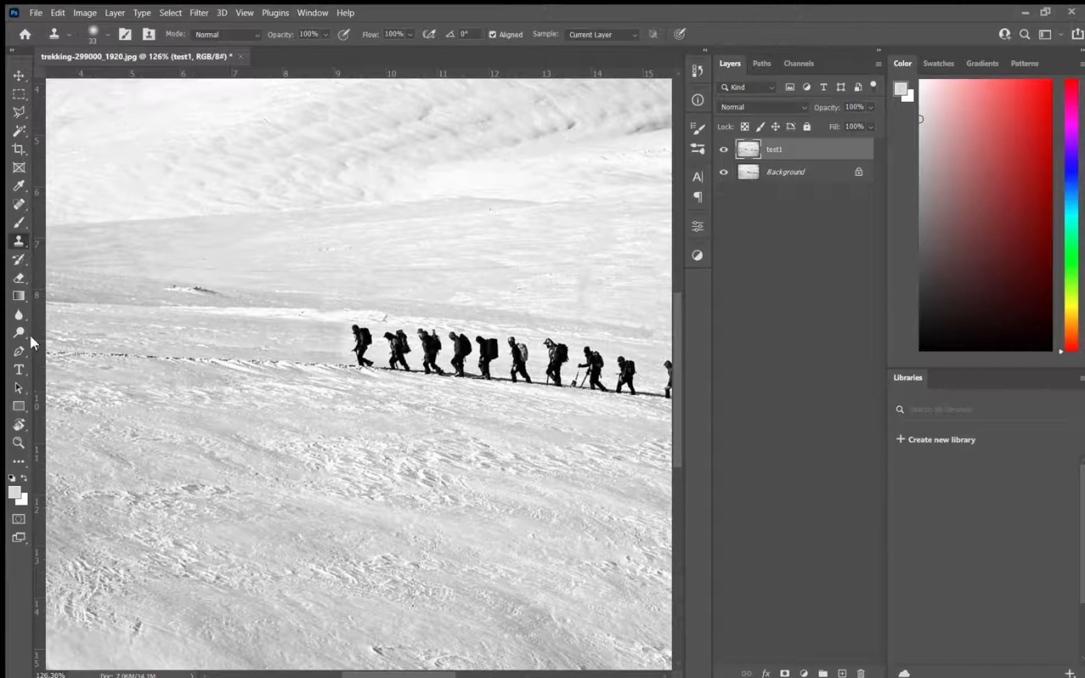
scroll(424, 410, "down", 4)
scroll(107, 362, "up", 5)
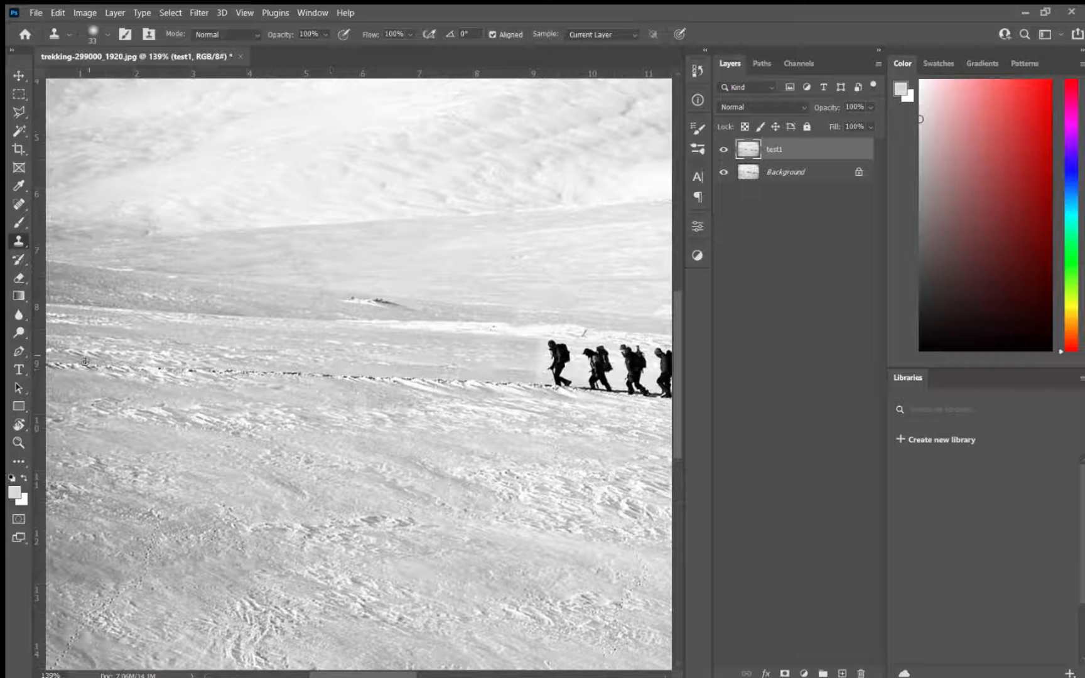
scroll(148, 341, "down", 5)
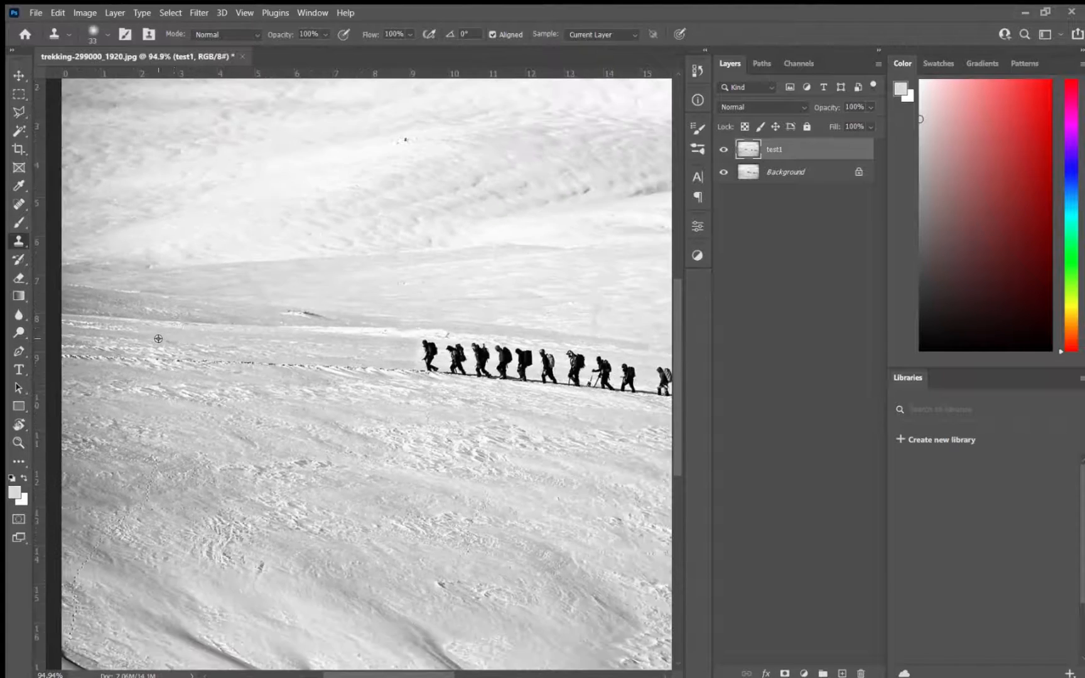
scroll(591, 402, "up", 3)
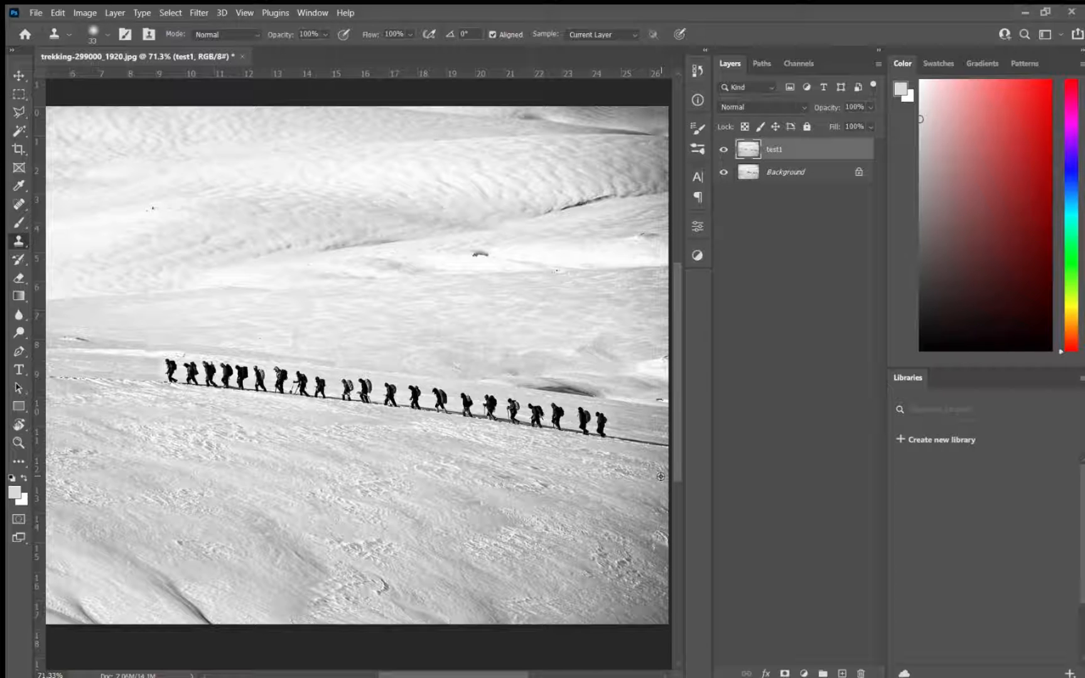
Clone snow over the dark track at the image's right edge and over the last three hikers in the line
scroll(664, 447, "up", 5)
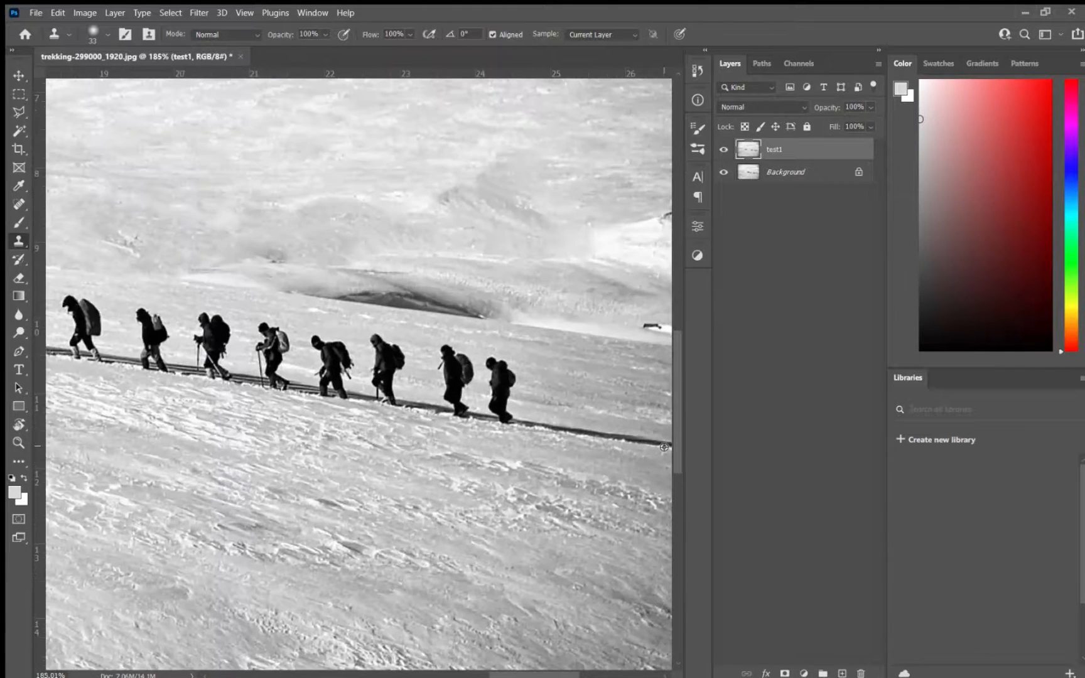
left_click_drag(631, 447, 517, 432)
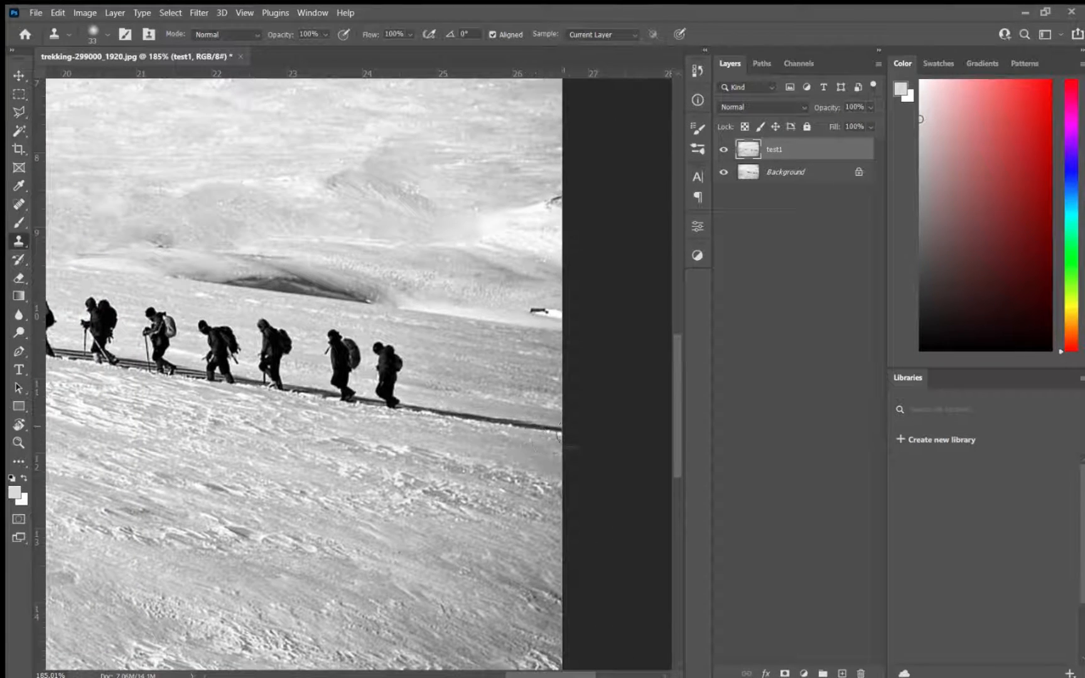
left_click(549, 438)
mouse_move(552, 431)
left_mouse_down()
mouse_move(396, 405)
mouse_move(376, 377)
mouse_move(395, 372)
mouse_move(382, 364)
mouse_move(401, 346)
left_mouse_up()
mouse_move(376, 395)
left_mouse_down()
mouse_move(475, 426)
mouse_move(440, 429)
mouse_move(449, 395)
mouse_move(436, 394)
mouse_move(434, 359)
left_mouse_up()
mouse_move(431, 432)
left_mouse_down()
mouse_move(501, 456)
mouse_move(475, 454)
mouse_move(505, 455)
mouse_move(441, 451)
mouse_move(462, 410)
mouse_move(442, 391)
mouse_move(457, 410)
mouse_move(469, 402)
mouse_move(438, 444)
mouse_move(557, 455)
mouse_move(396, 435)
left_mouse_up()
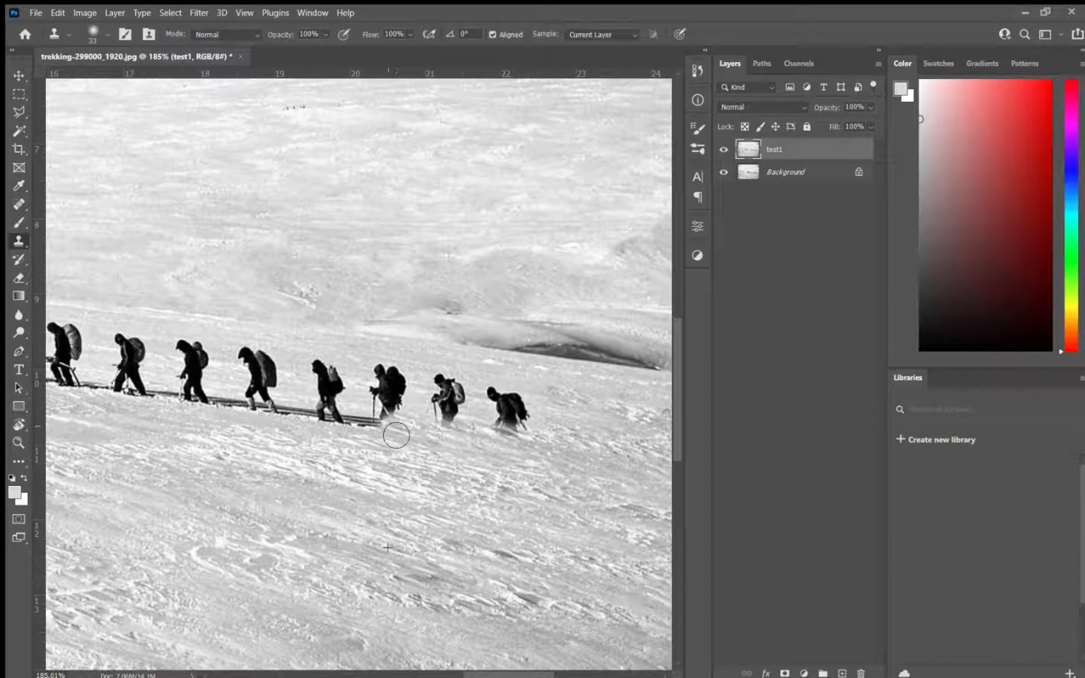
Continue cloning snow from the rear of the line forward, removing the next hikers up to the middle gap and the track beneath them
mouse_move(511, 443)
left_mouse_down()
mouse_move(537, 430)
mouse_move(503, 438)
mouse_move(527, 427)
mouse_move(511, 440)
mouse_move(522, 412)
mouse_move(493, 402)
mouse_move(523, 412)
left_mouse_up()
mouse_move(459, 445)
left_mouse_down()
mouse_move(545, 449)
mouse_move(435, 436)
mouse_move(440, 400)
mouse_move(419, 382)
mouse_move(451, 388)
mouse_move(447, 406)
mouse_move(498, 423)
mouse_move(488, 428)
mouse_move(503, 415)
mouse_move(490, 398)
mouse_move(519, 399)
mouse_move(484, 393)
mouse_move(510, 391)
mouse_move(507, 405)
mouse_move(575, 447)
mouse_move(560, 438)
mouse_move(565, 413)
mouse_move(563, 430)
mouse_move(547, 403)
mouse_move(565, 399)
mouse_move(578, 422)
mouse_move(543, 443)
left_mouse_up()
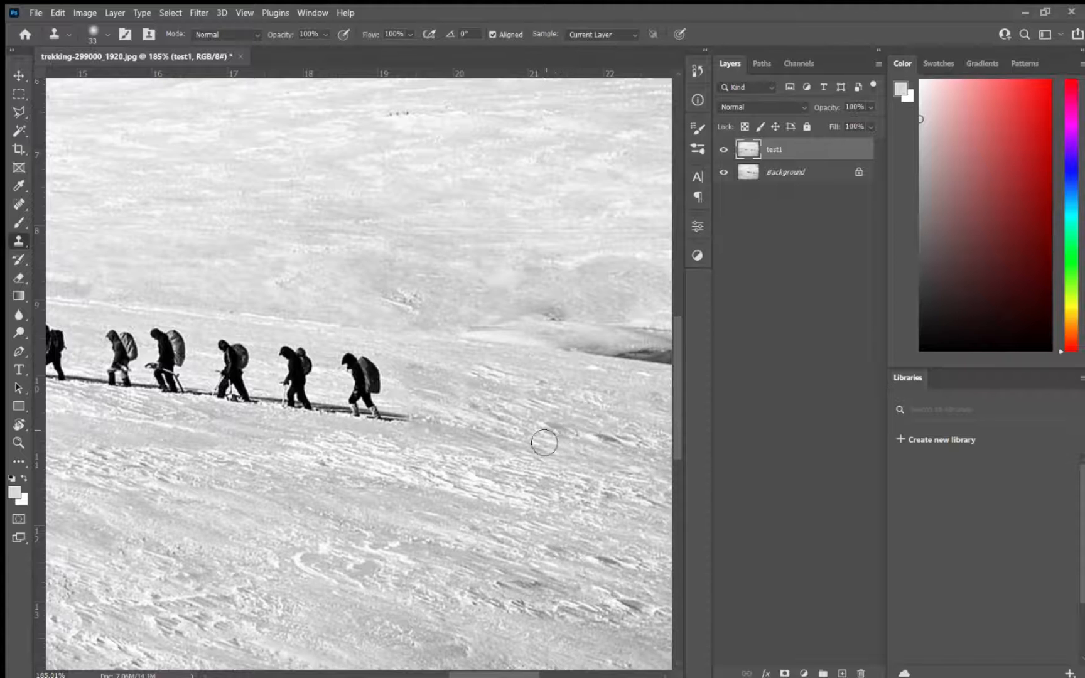
mouse_move(415, 441)
left_mouse_down()
mouse_move(539, 457)
mouse_move(508, 429)
mouse_move(506, 446)
mouse_move(486, 426)
mouse_move(499, 411)
mouse_move(494, 388)
mouse_move(479, 398)
mouse_move(491, 393)
left_mouse_up()
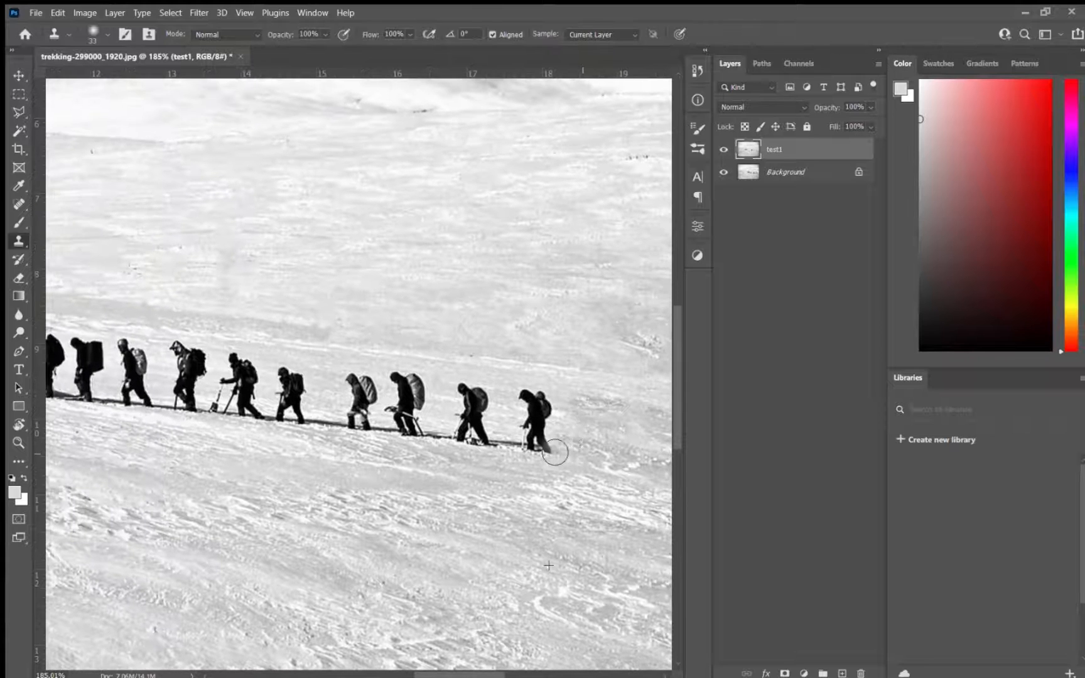
mouse_move(555, 452)
left_mouse_down()
mouse_move(528, 449)
mouse_move(558, 453)
mouse_move(530, 451)
mouse_move(553, 434)
mouse_move(532, 433)
mouse_move(544, 405)
left_mouse_up()
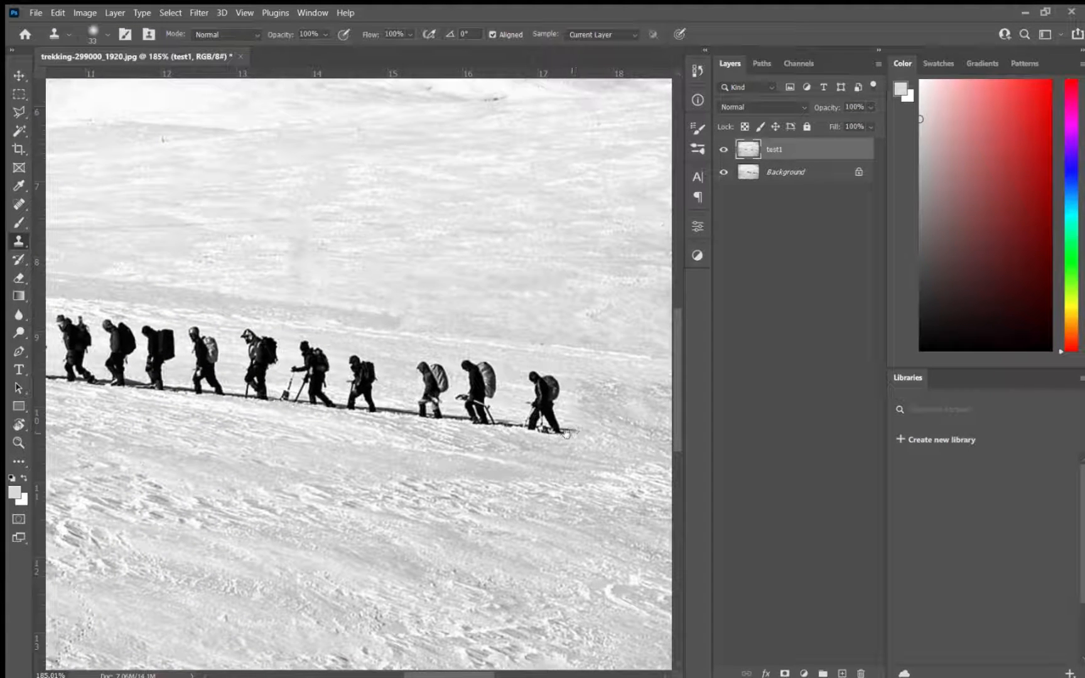
mouse_move(588, 441)
left_mouse_down()
mouse_move(539, 429)
mouse_move(553, 426)
mouse_move(556, 400)
mouse_move(547, 406)
mouse_move(540, 386)
mouse_move(566, 397)
mouse_move(553, 416)
left_mouse_up()
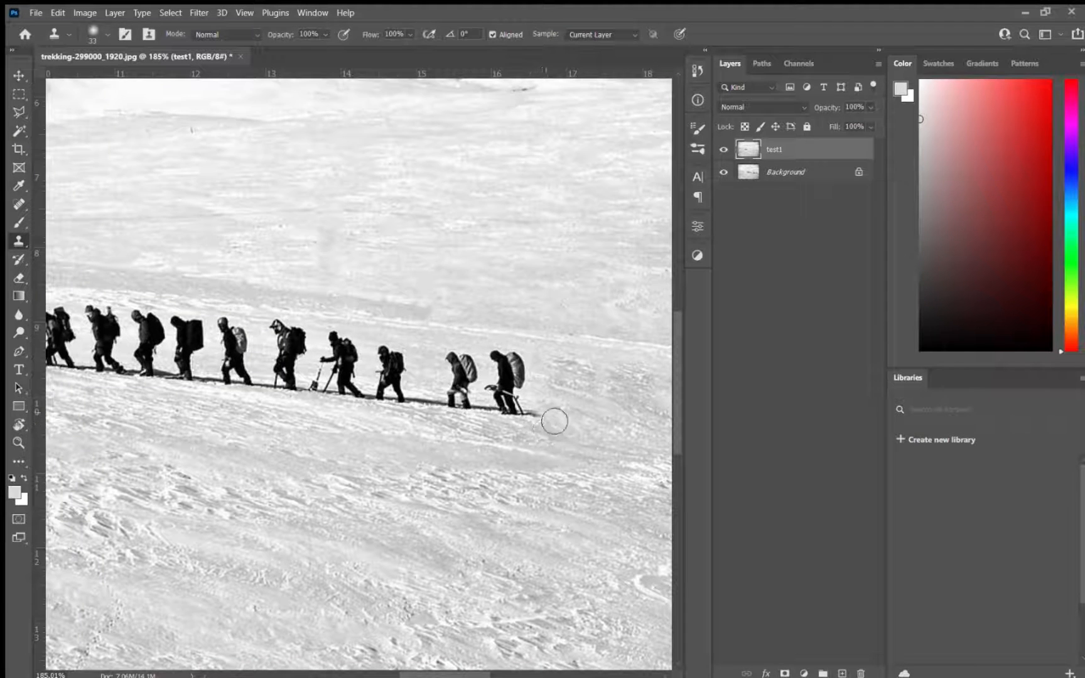
mouse_move(552, 417)
left_mouse_down()
mouse_move(488, 409)
mouse_move(508, 420)
left_mouse_up()
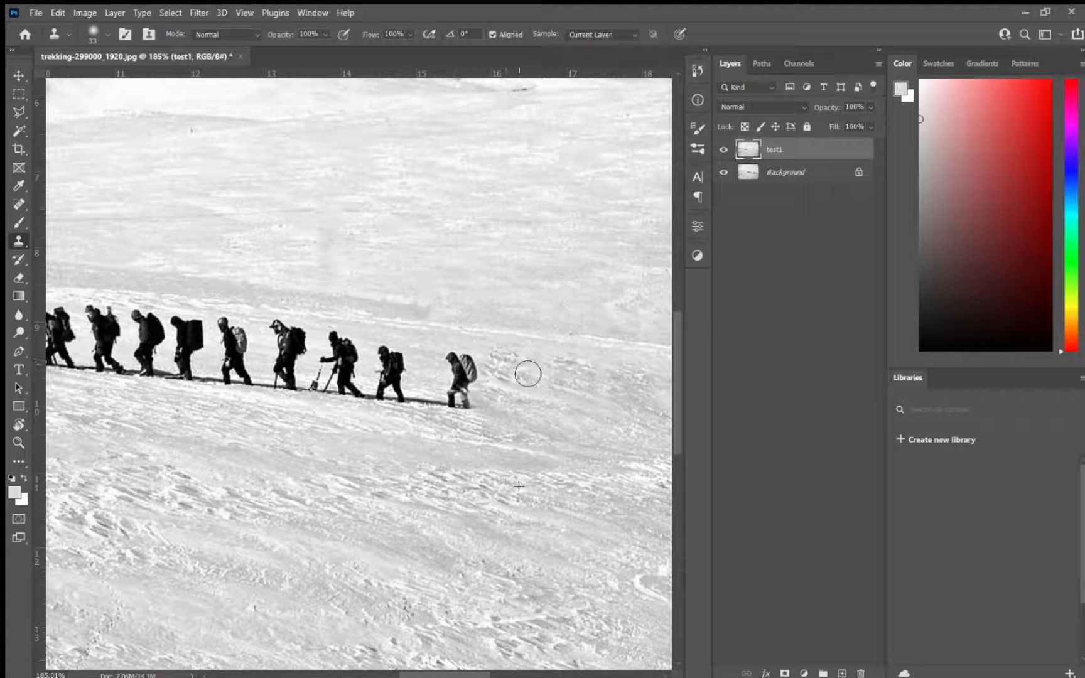
Clone snow over all the remaining hikers at the front half of the line and the track beneath them
mouse_move(474, 419)
left_mouse_down()
mouse_move(447, 399)
mouse_move(462, 369)
mouse_move(457, 391)
mouse_move(469, 378)
mouse_move(529, 436)
mouse_move(494, 416)
mouse_move(489, 381)
mouse_move(492, 396)
mouse_move(561, 397)
left_mouse_up()
key("space")
key("space")
mouse_move(531, 438)
left_mouse_down()
mouse_move(496, 422)
mouse_move(523, 428)
mouse_move(493, 408)
mouse_move(525, 401)
mouse_move(507, 400)
mouse_move(521, 376)
mouse_move(503, 388)
mouse_move(521, 382)
mouse_move(488, 426)
mouse_move(433, 420)
mouse_move(468, 410)
mouse_move(450, 393)
mouse_move(457, 399)
mouse_move(477, 380)
left_mouse_up()
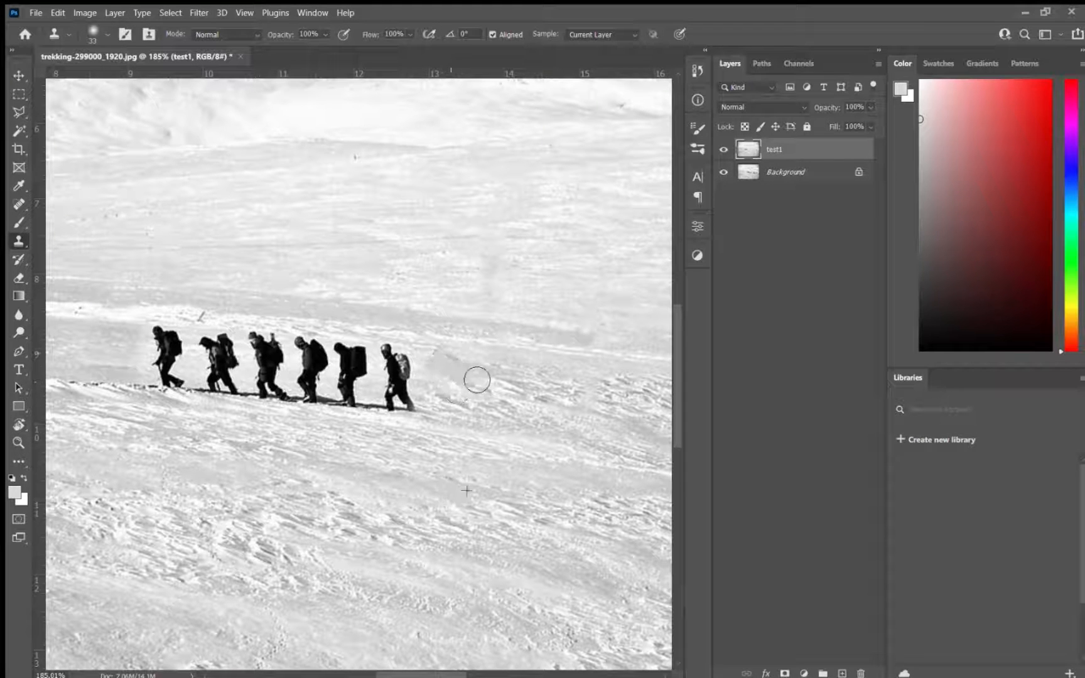
key("space")
mouse_move(408, 407)
left_mouse_down()
mouse_move(490, 410)
mouse_move(479, 414)
mouse_move(499, 398)
mouse_move(484, 406)
mouse_move(497, 378)
mouse_move(478, 378)
mouse_move(500, 374)
mouse_move(460, 409)
mouse_move(441, 408)
mouse_move(450, 359)
mouse_move(450, 379)
mouse_move(396, 405)
mouse_move(417, 370)
mouse_move(395, 380)
mouse_move(414, 363)
mouse_move(348, 354)
mouse_move(333, 363)
mouse_move(236, 342)
mouse_move(274, 350)
mouse_move(242, 358)
mouse_move(292, 371)
mouse_move(261, 399)
mouse_move(389, 408)
mouse_move(305, 390)
mouse_move(358, 383)
left_mouse_up()
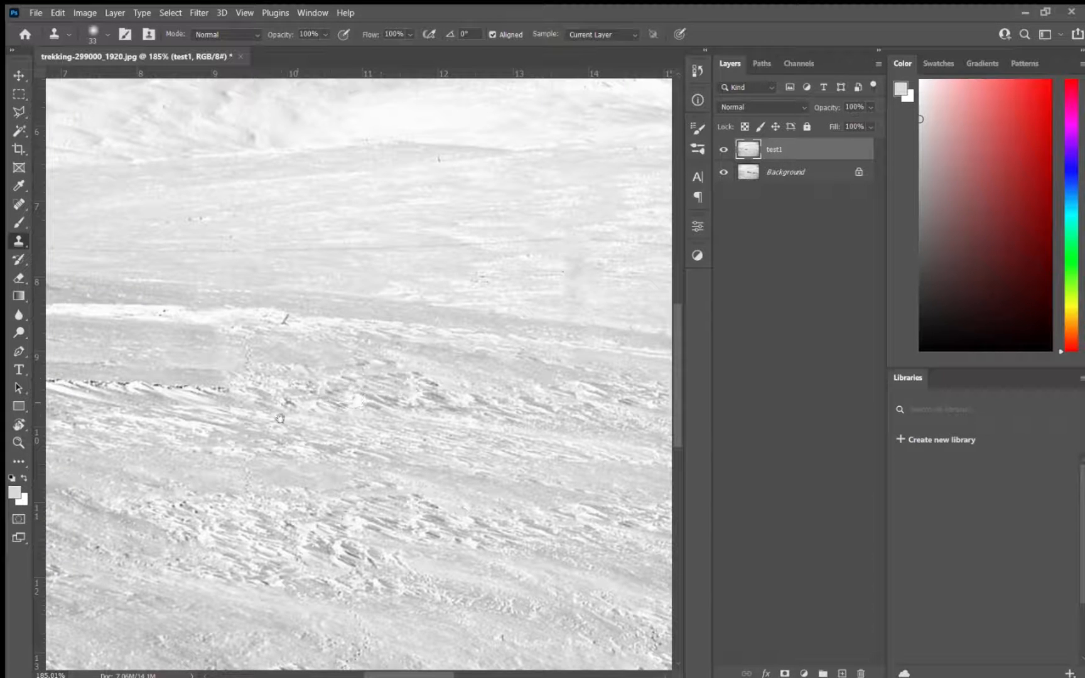
Clone snow over the leftover dark footprint track at the left part of the slope
left_click_drag(279, 418, 547, 437)
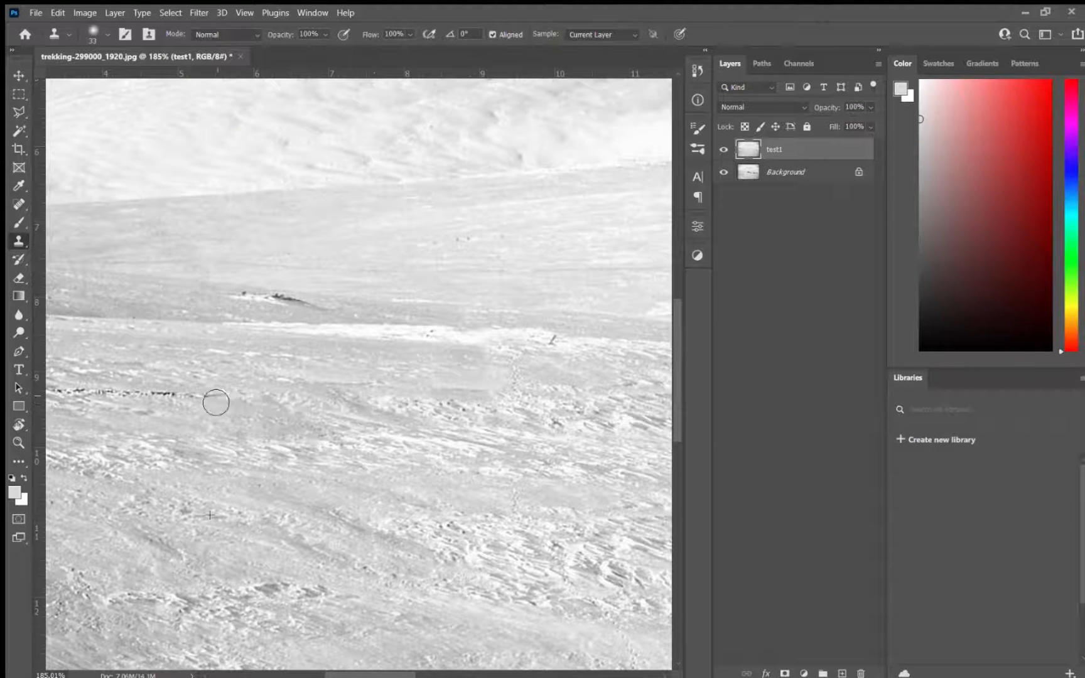
mouse_move(216, 403)
left_mouse_down()
mouse_move(80, 392)
mouse_move(62, 402)
left_mouse_up()
scroll(157, 383, "down", 5)
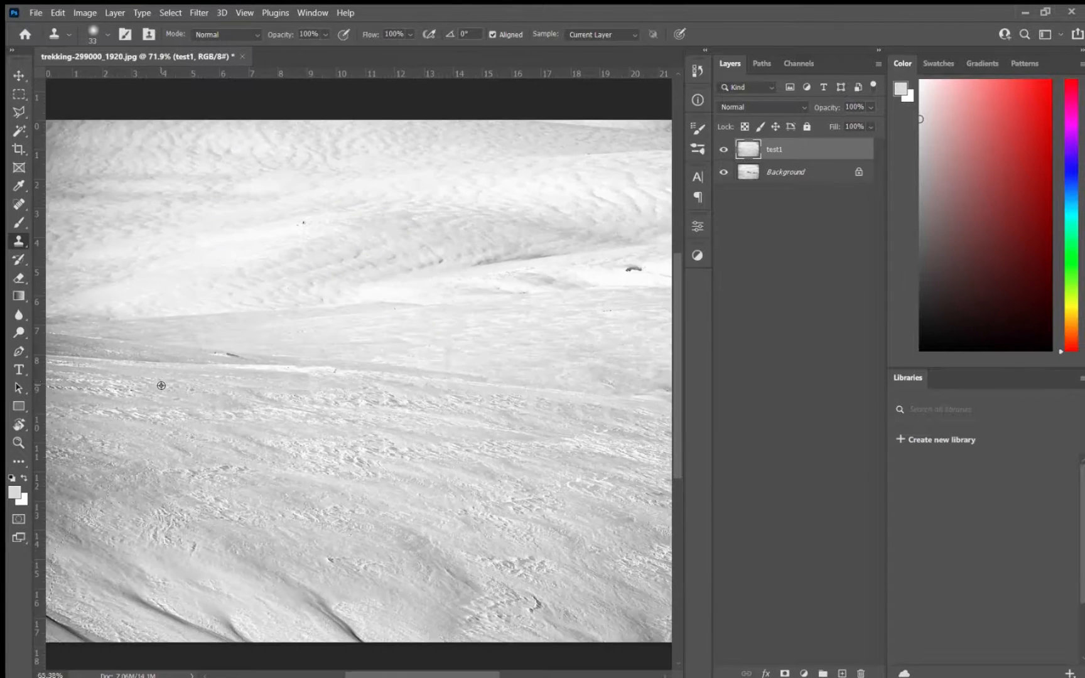
Inspect the retouched slope and compare it with the original photo by toggling the visibility of the test1 layer
scroll(162, 385, "down", 3)
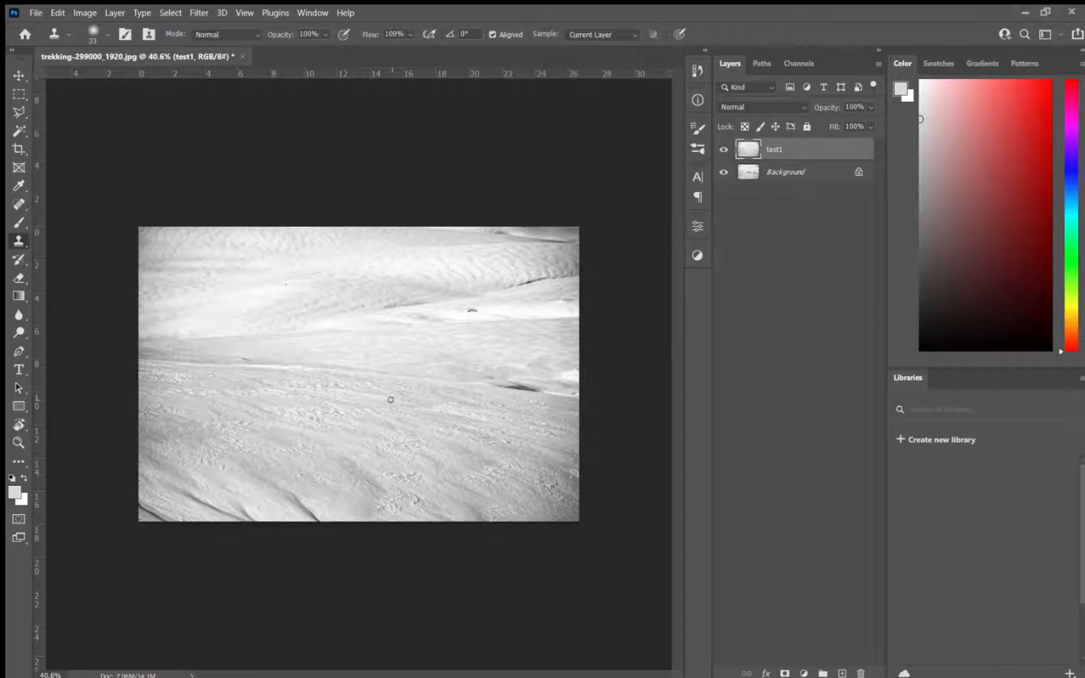
scroll(295, 392, "up", 2)
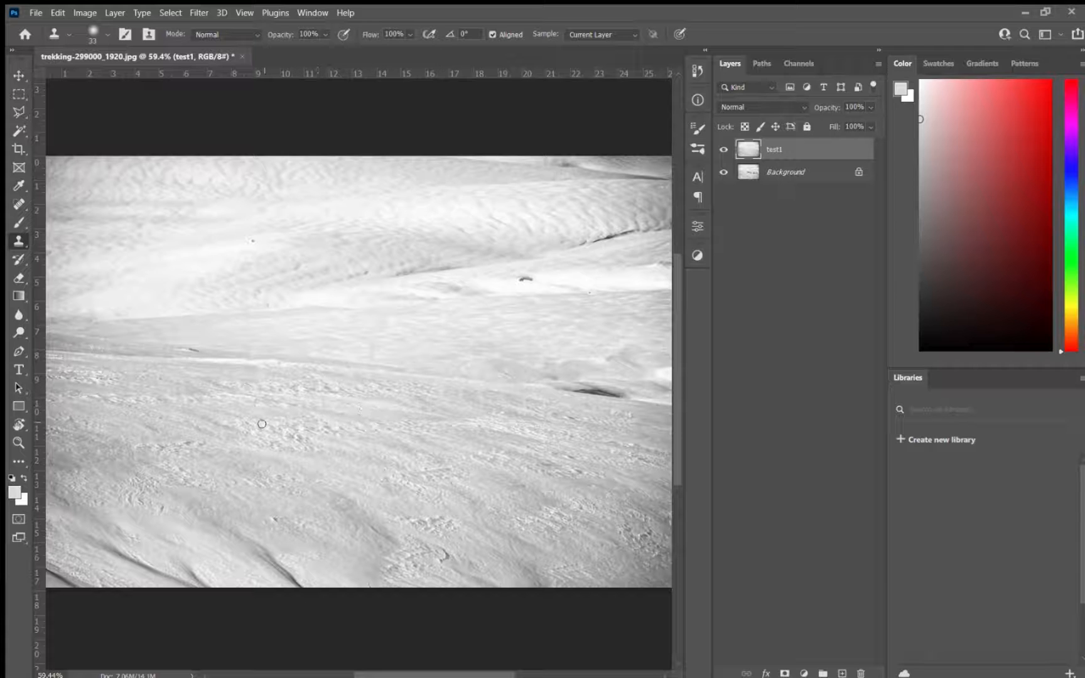
left_click_drag(481, 435, 292, 384)
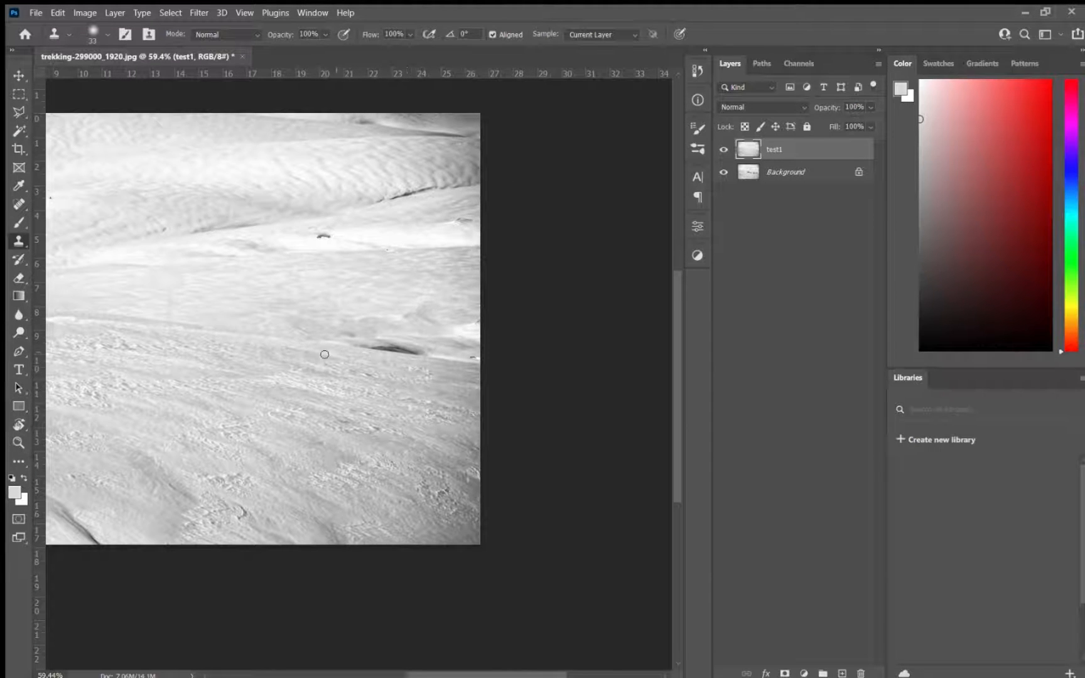
scroll(387, 424, "down", 2)
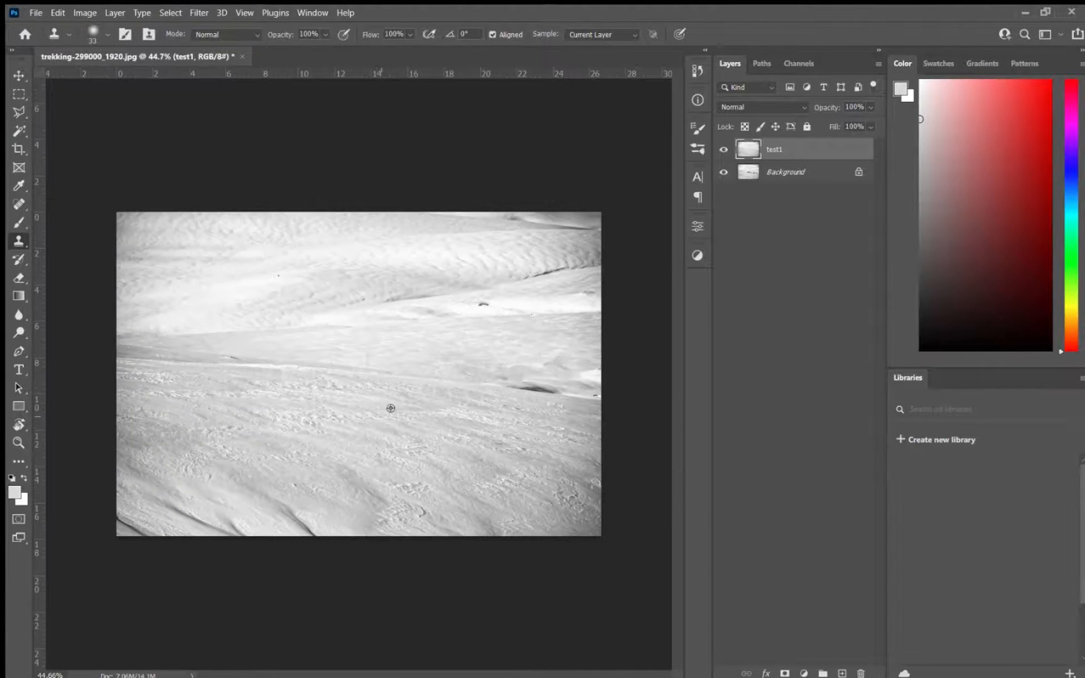
scroll(480, 439, "up", 1)
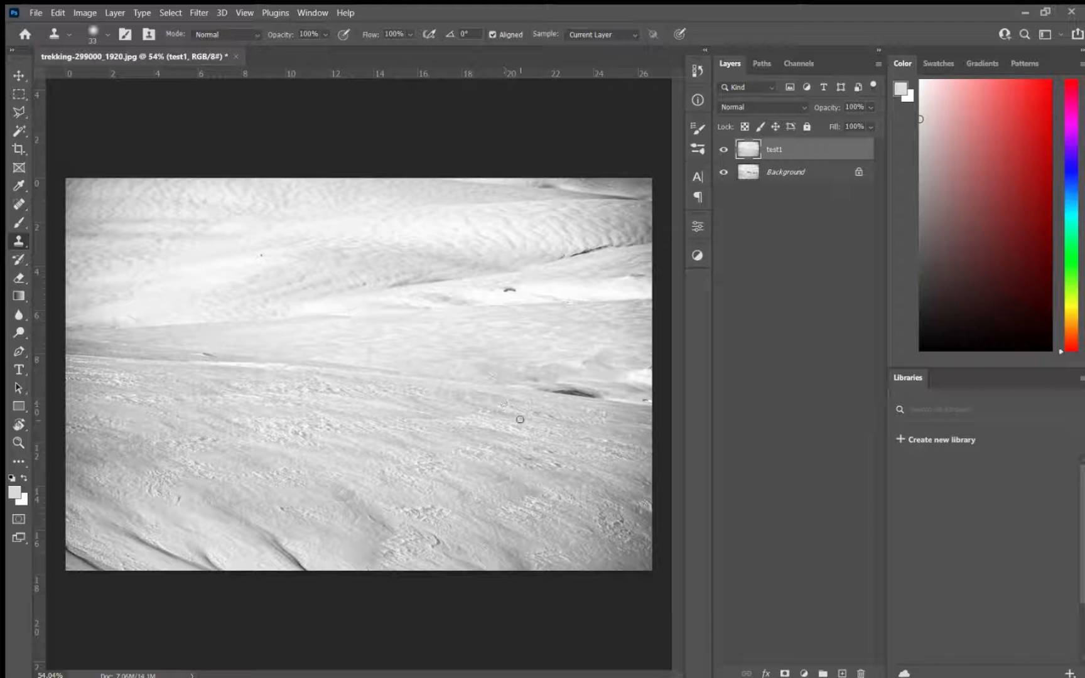
left_click(724, 148)
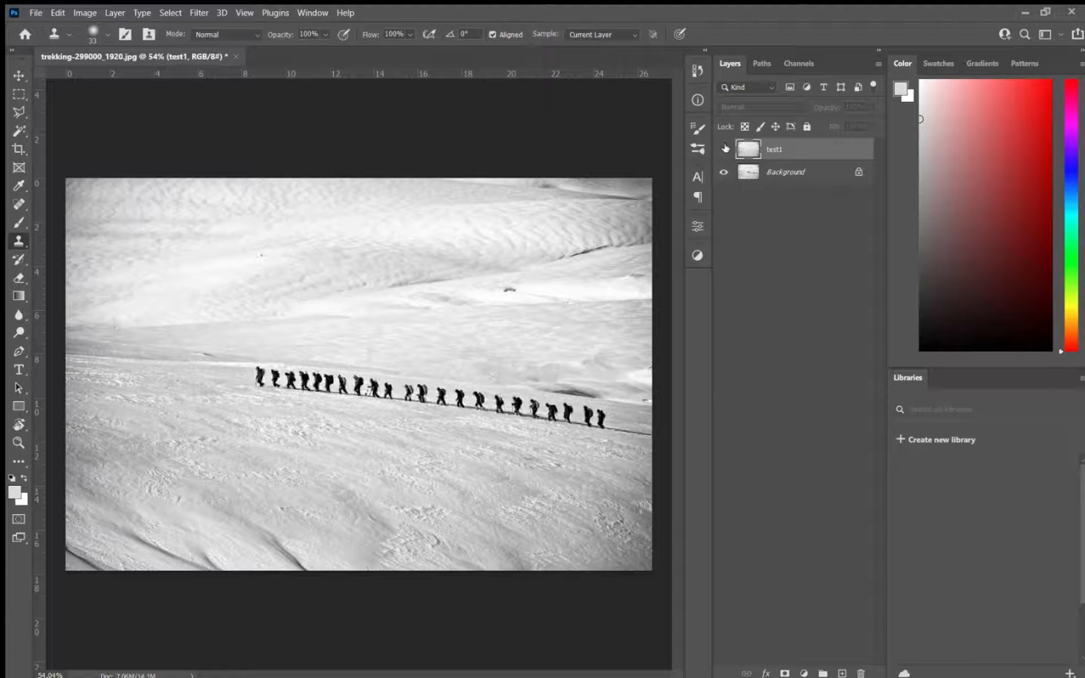
left_click(724, 148)
left_click(724, 149)
left_click(725, 148)
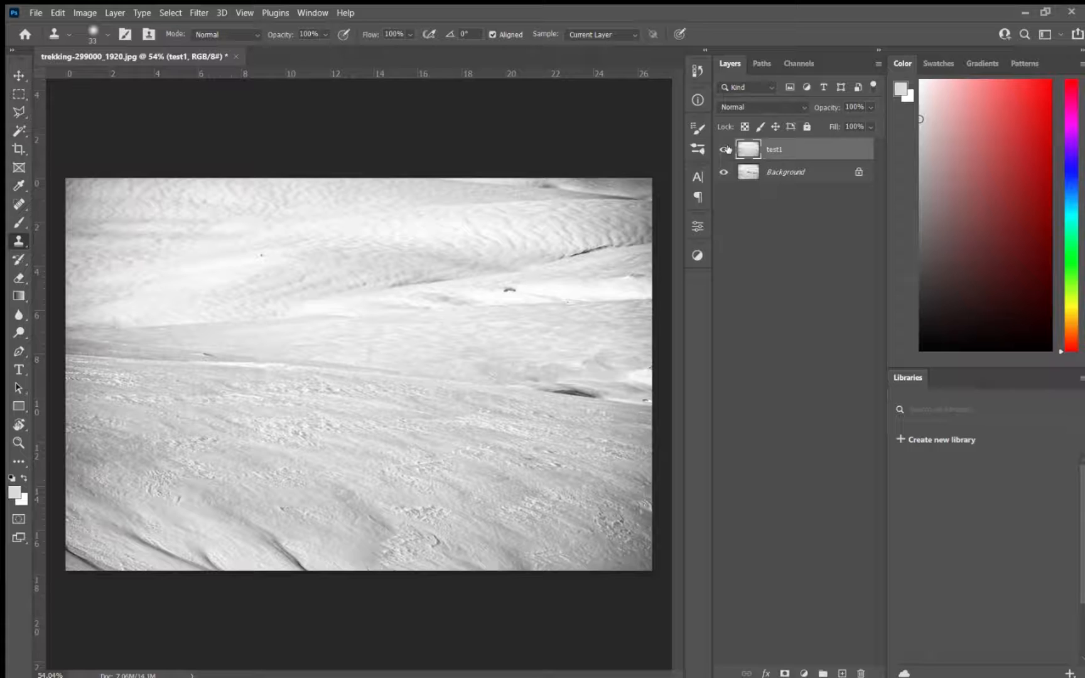
Hide the test1 layer and duplicate the Background layer as a new layer named test2
left_click(723, 151)
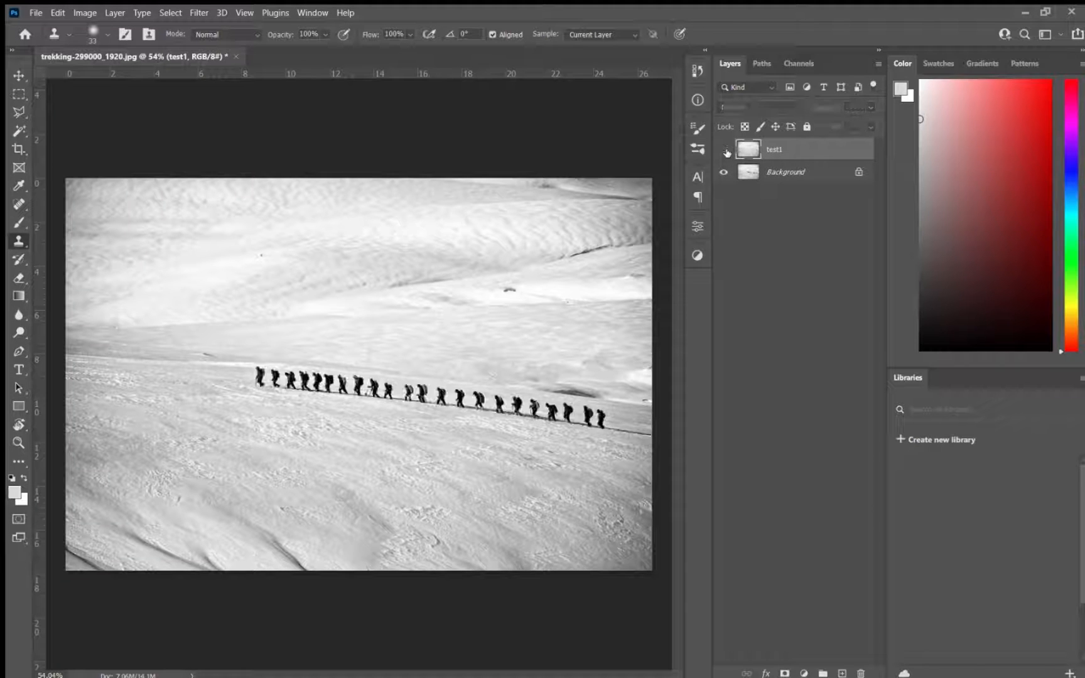
left_click(785, 172)
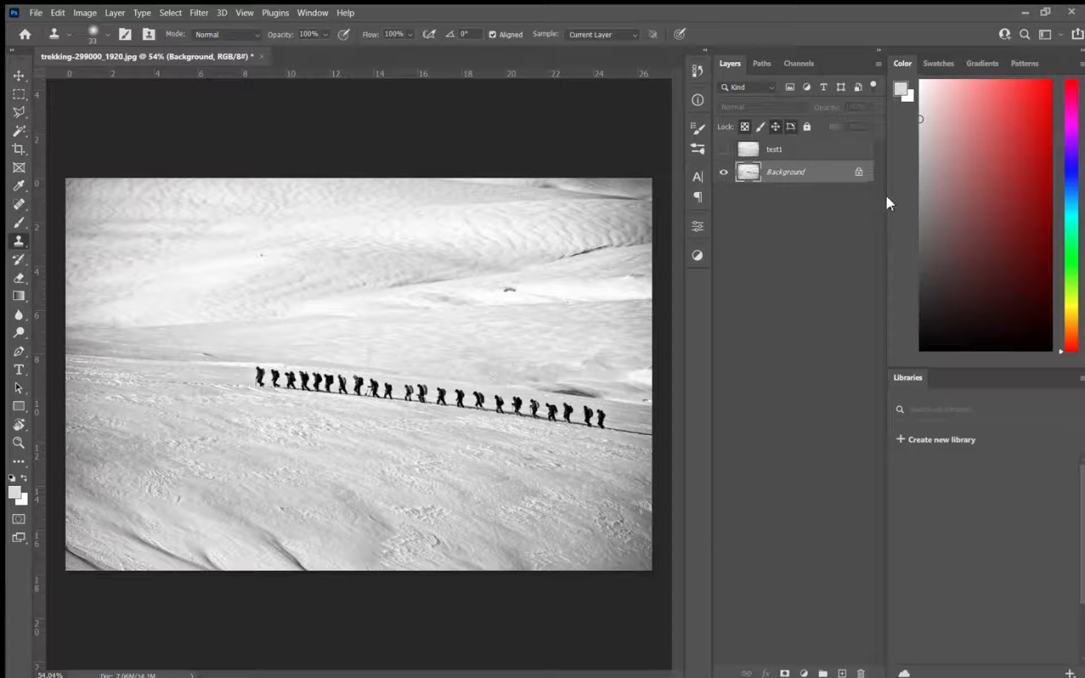
key("ctrl+j")
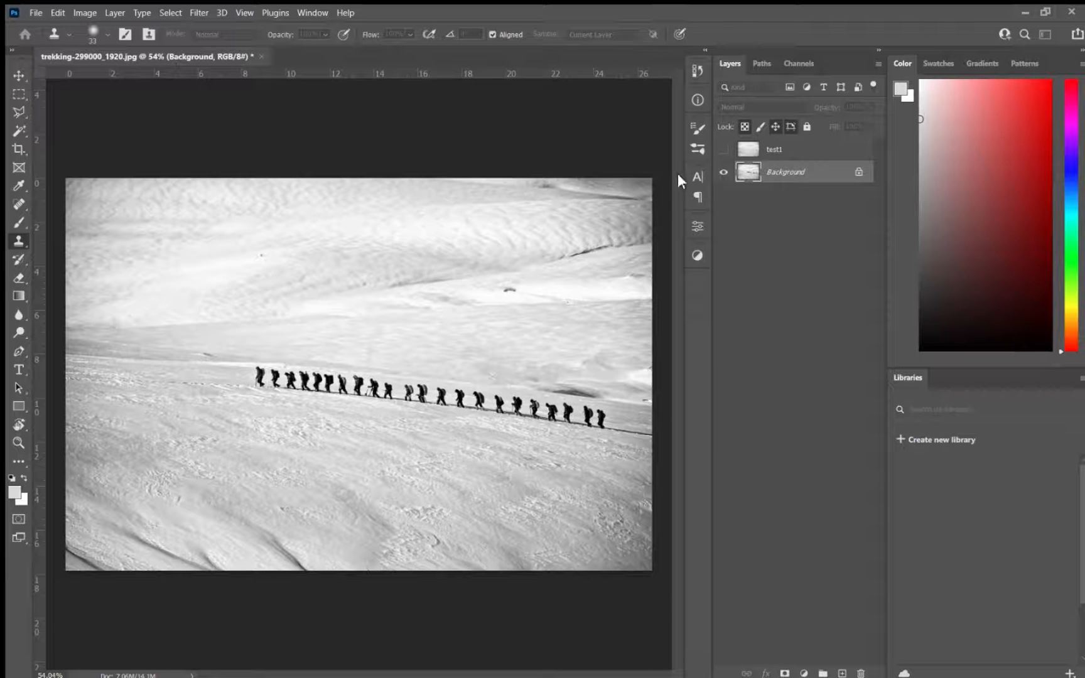
key("Return")
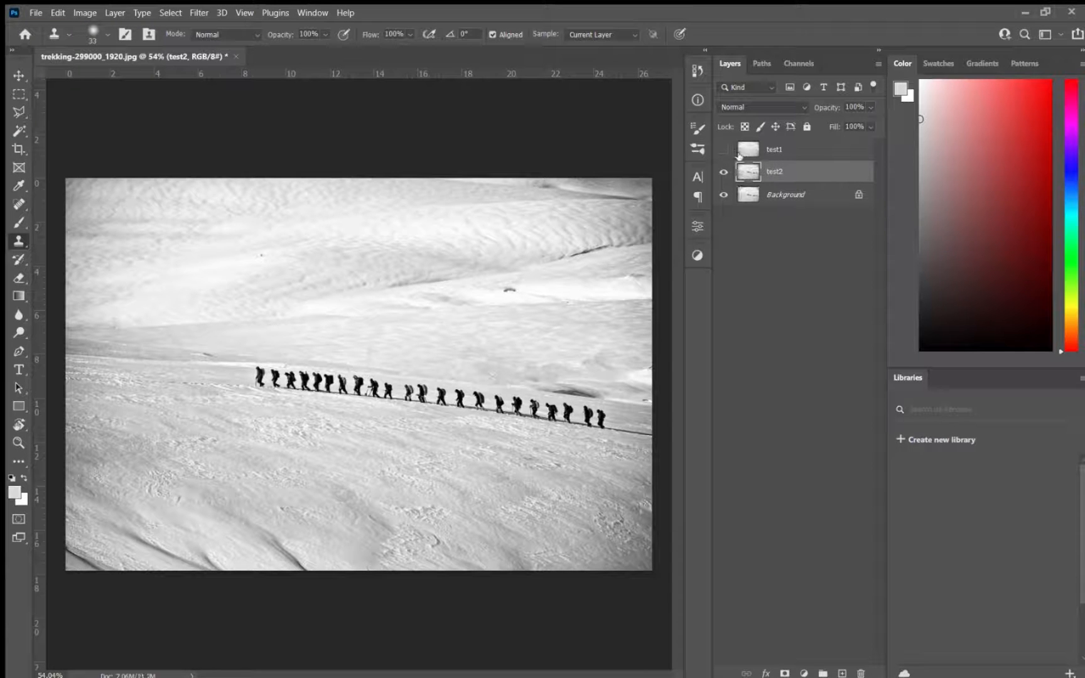
On the test2 layer, clone a hiker from the middle of the line onto the track ahead of the first hiker
scroll(231, 381, "up", 5)
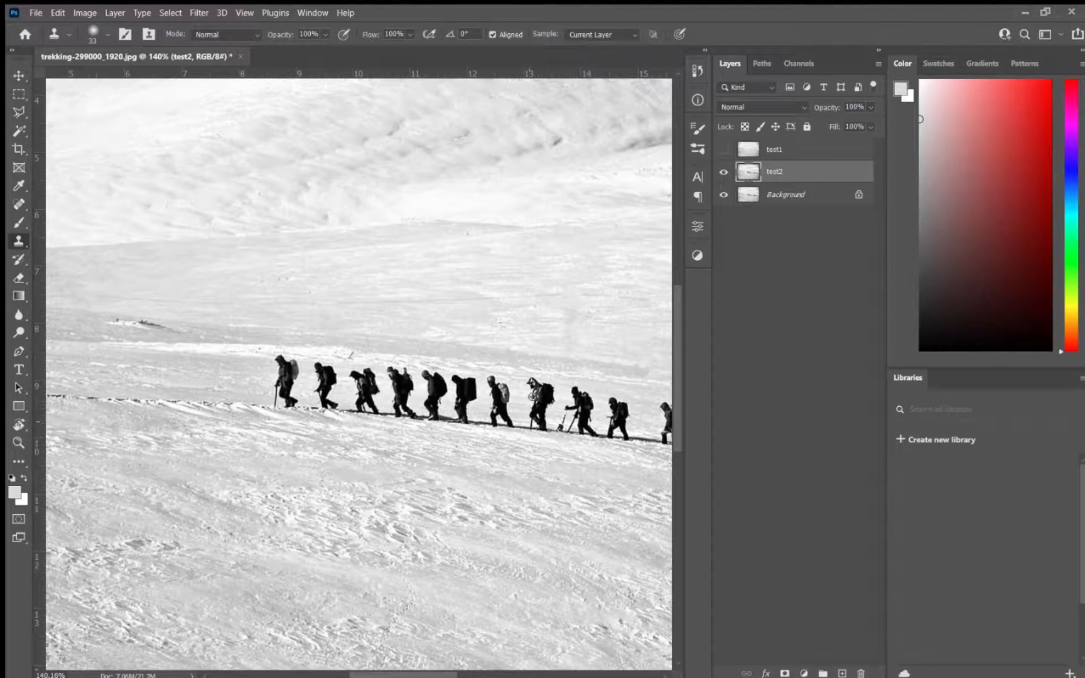
scroll(505, 365, "up", 1)
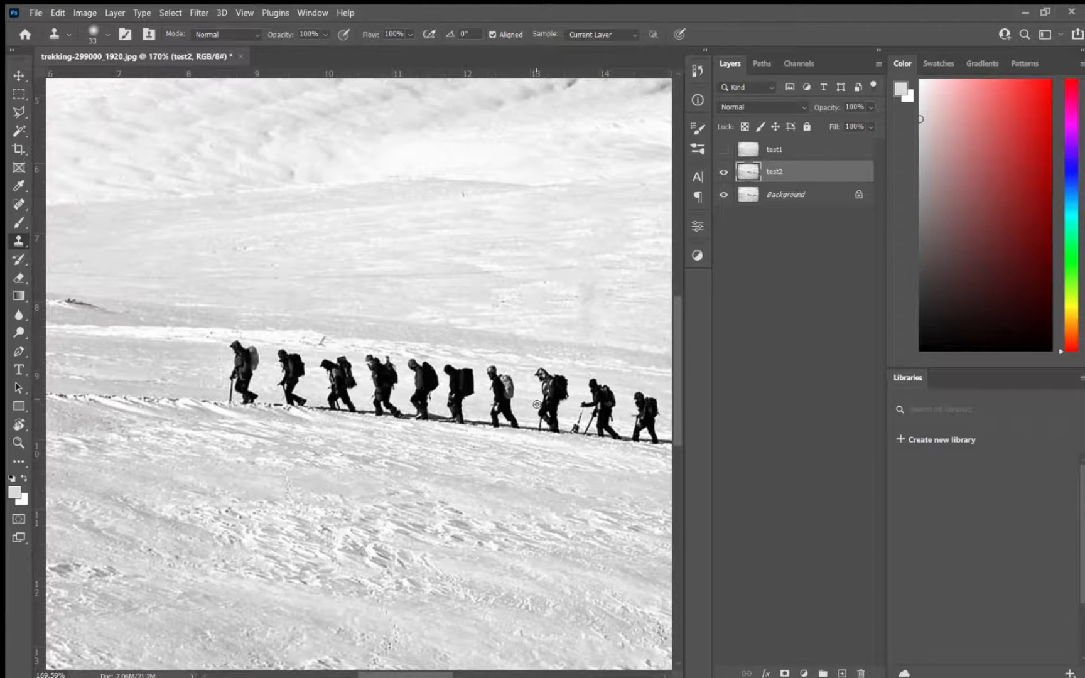
left_click(796, 153)
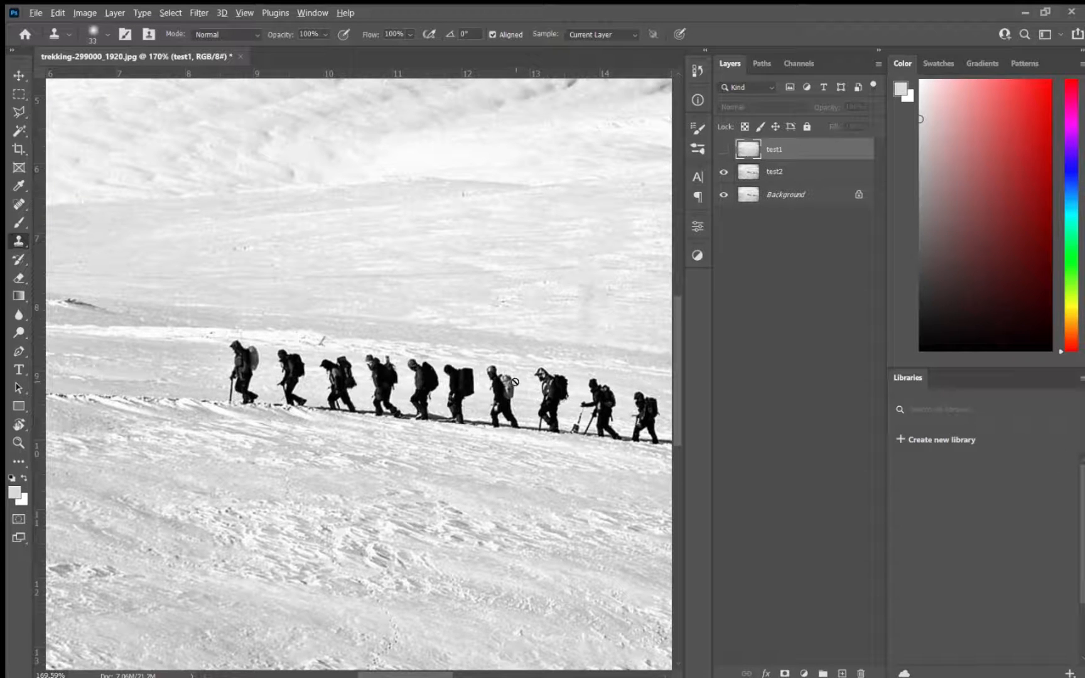
left_click(795, 172)
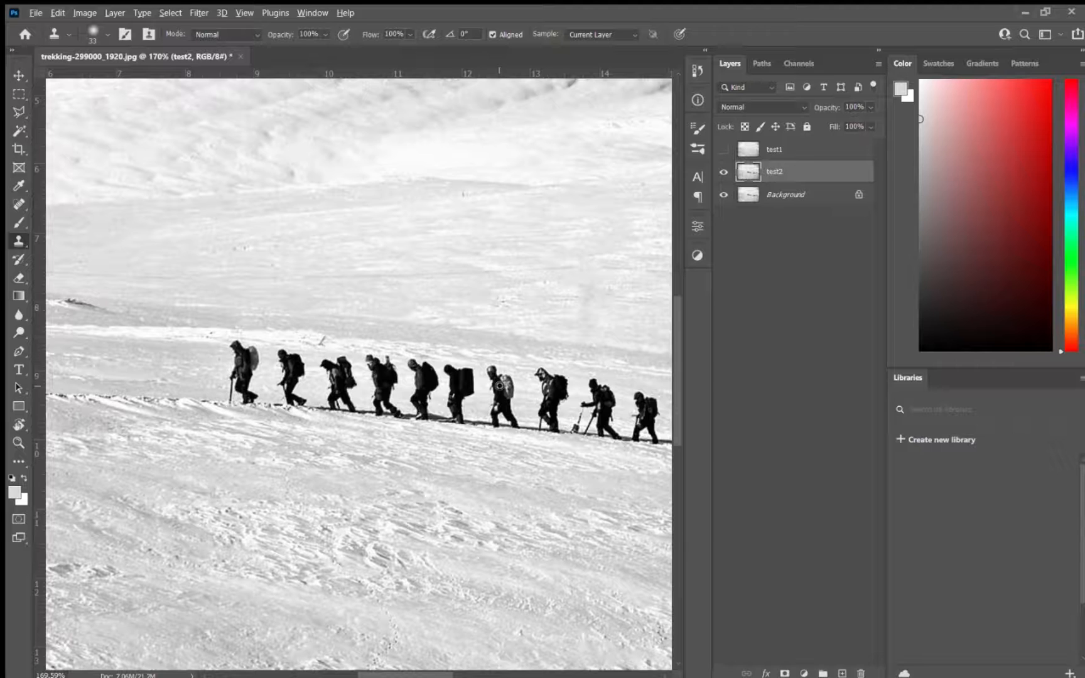
left_click(493, 424, "alt")
mouse_move(188, 394)
left_mouse_down()
mouse_move(202, 406)
mouse_move(188, 405)
mouse_move(200, 397)
mouse_move(192, 387)
mouse_move(213, 388)
mouse_move(198, 350)
left_mouse_up()
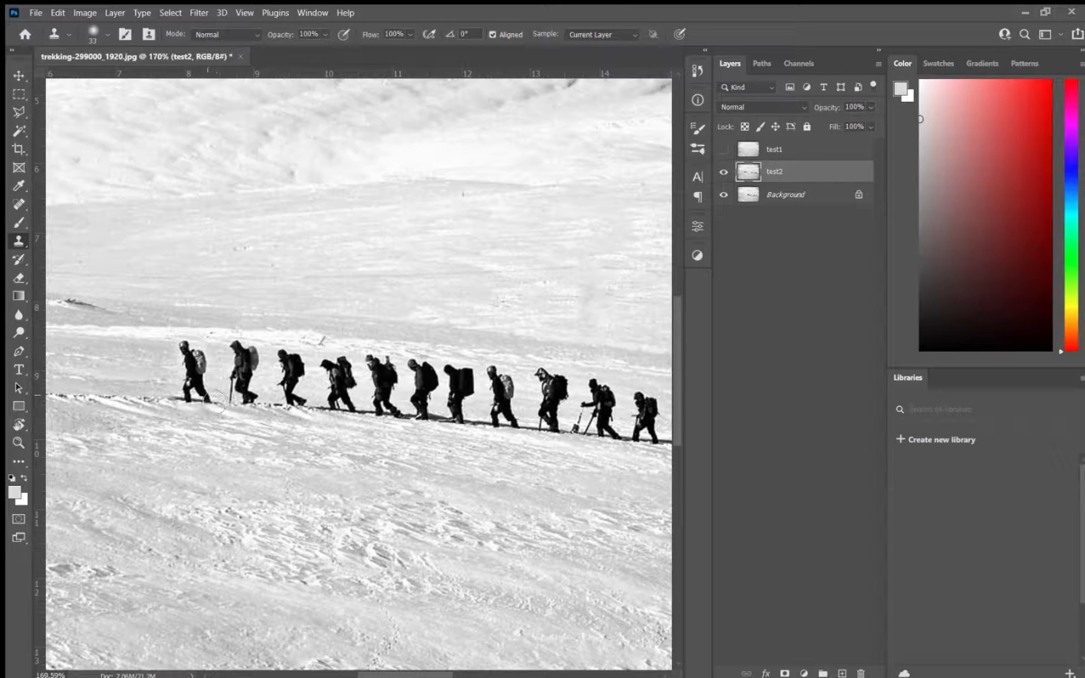
Examine the extended line of hikers along the slope from its front to its rear
scroll(202, 320, "down", 3)
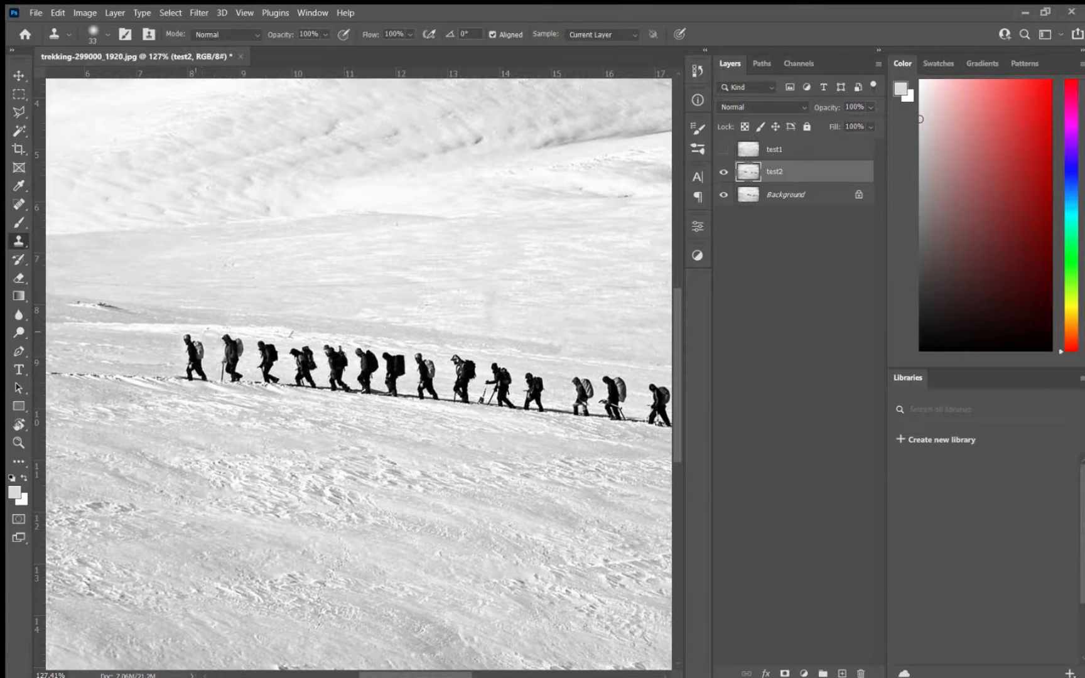
scroll(206, 351, "down", 1)
scroll(206, 350, "down", 1)
scroll(130, 350, "up", 4)
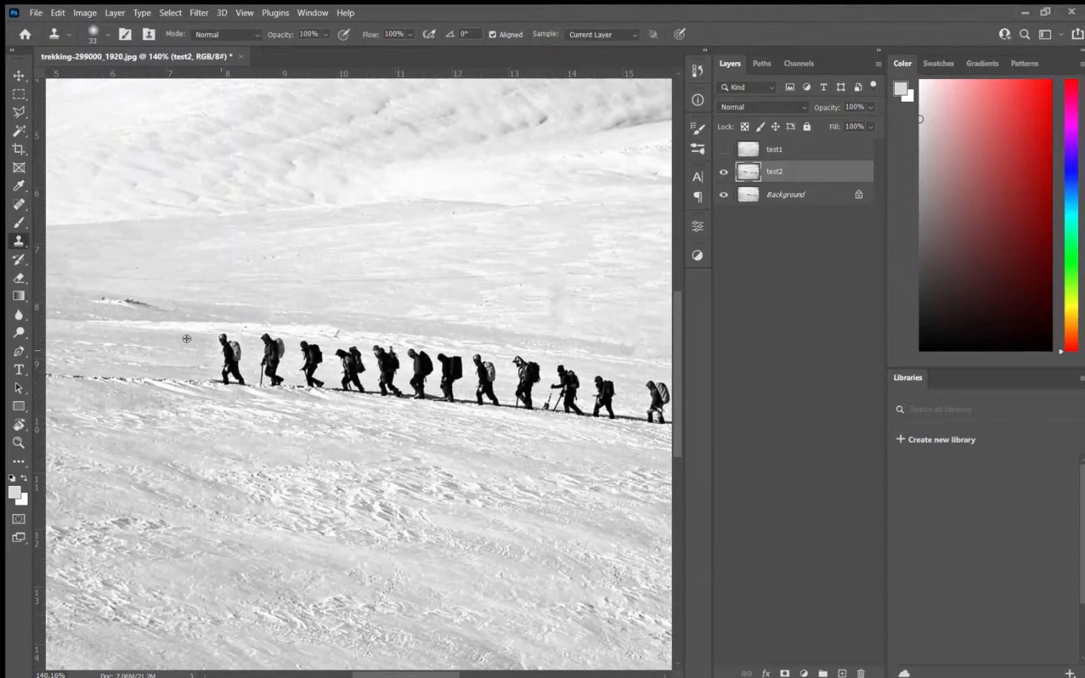
scroll(186, 339, "down", 4)
scroll(207, 330, "down", 2)
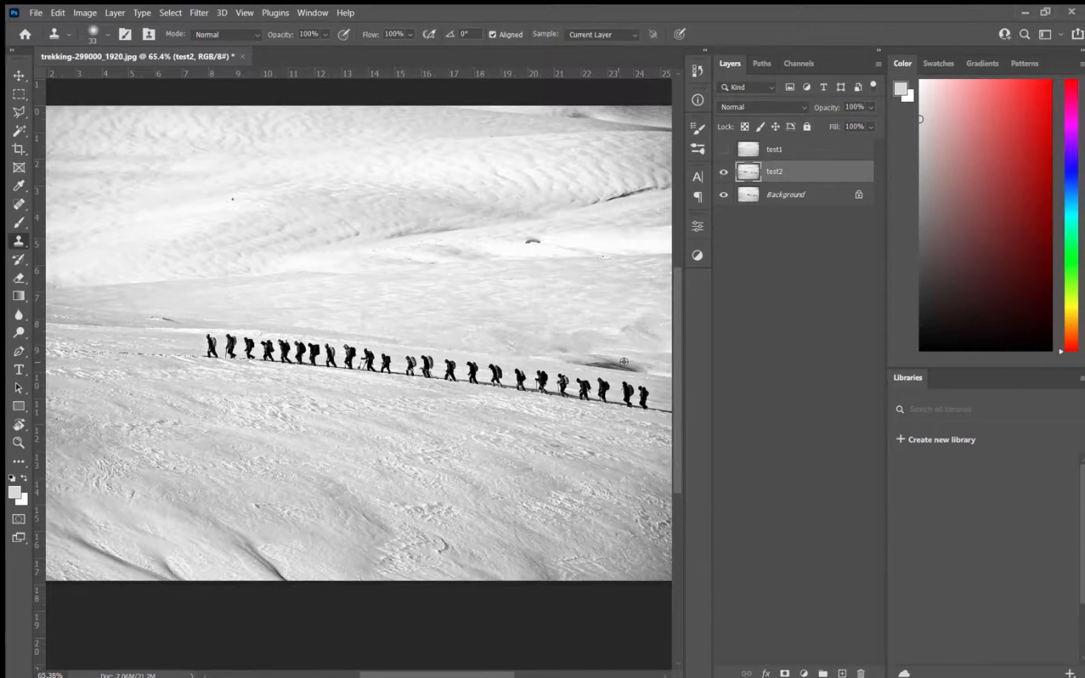
scroll(596, 408, "up", 5)
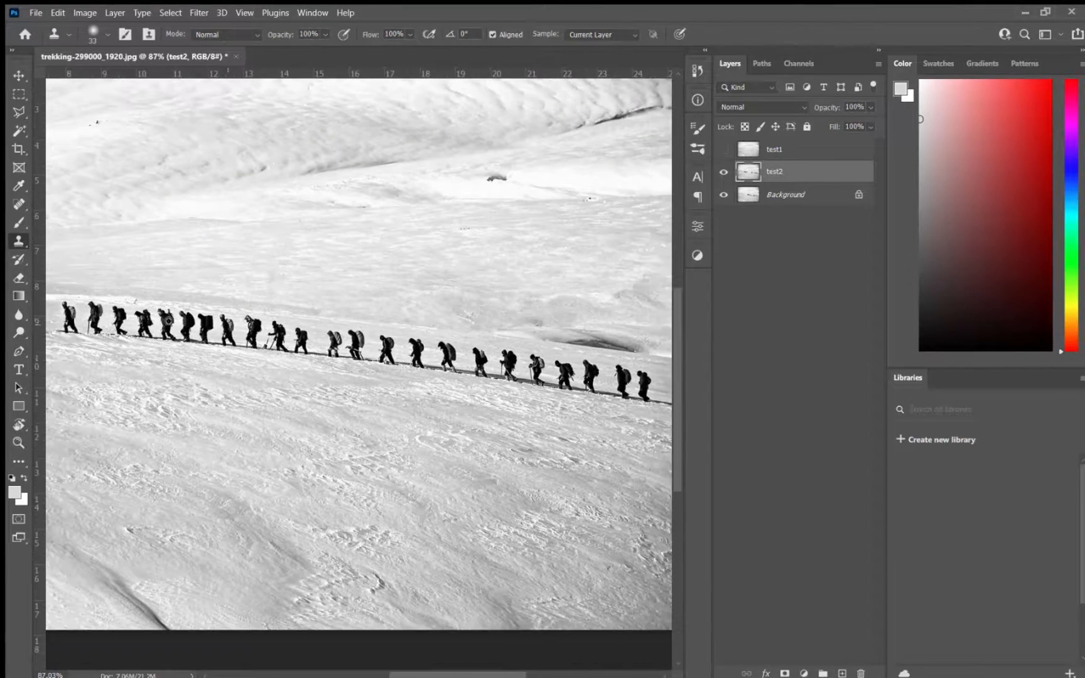
scroll(487, 371, "down", 2)
scroll(421, 356, "up", 4)
scroll(367, 373, "down", 4)
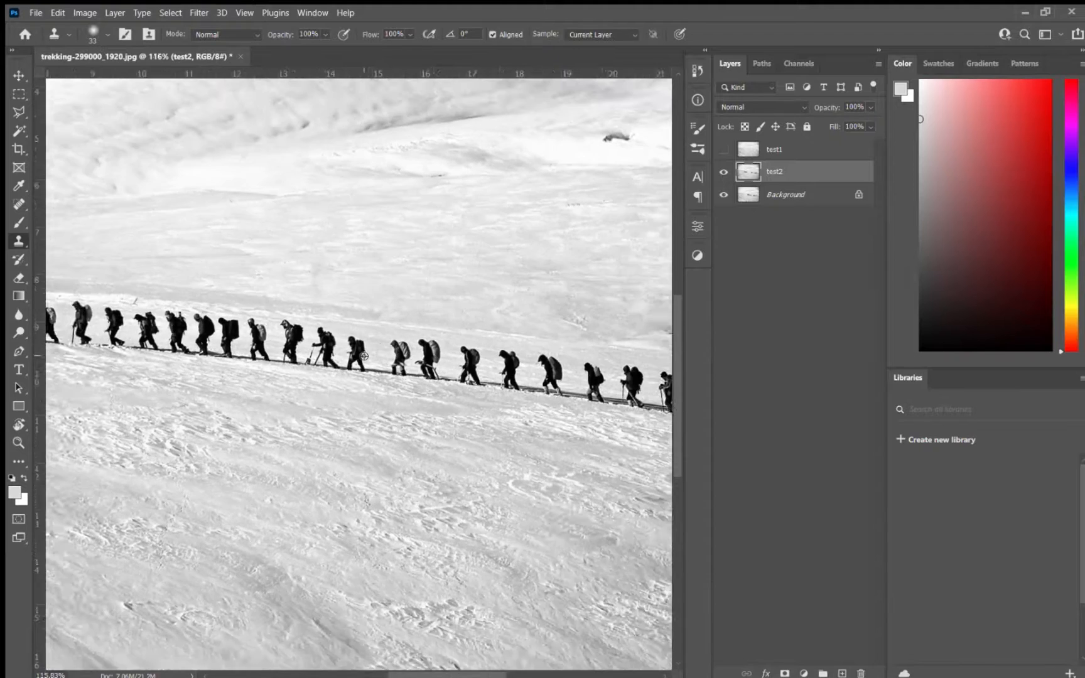
scroll(442, 347, "down", 1)
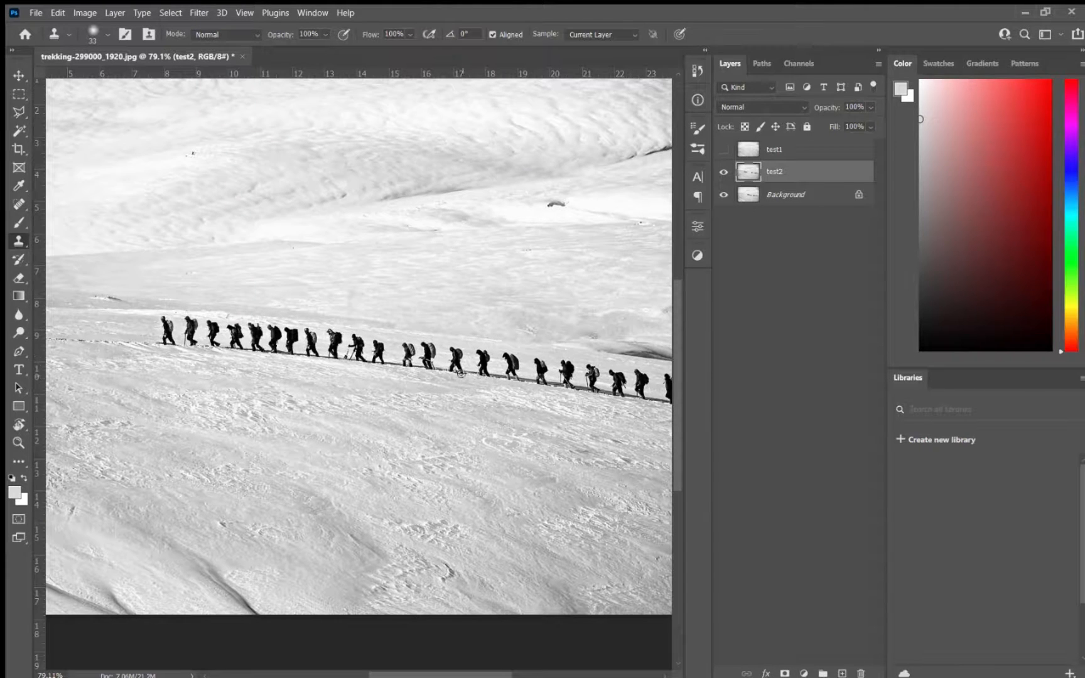
scroll(200, 314, "down", 1)
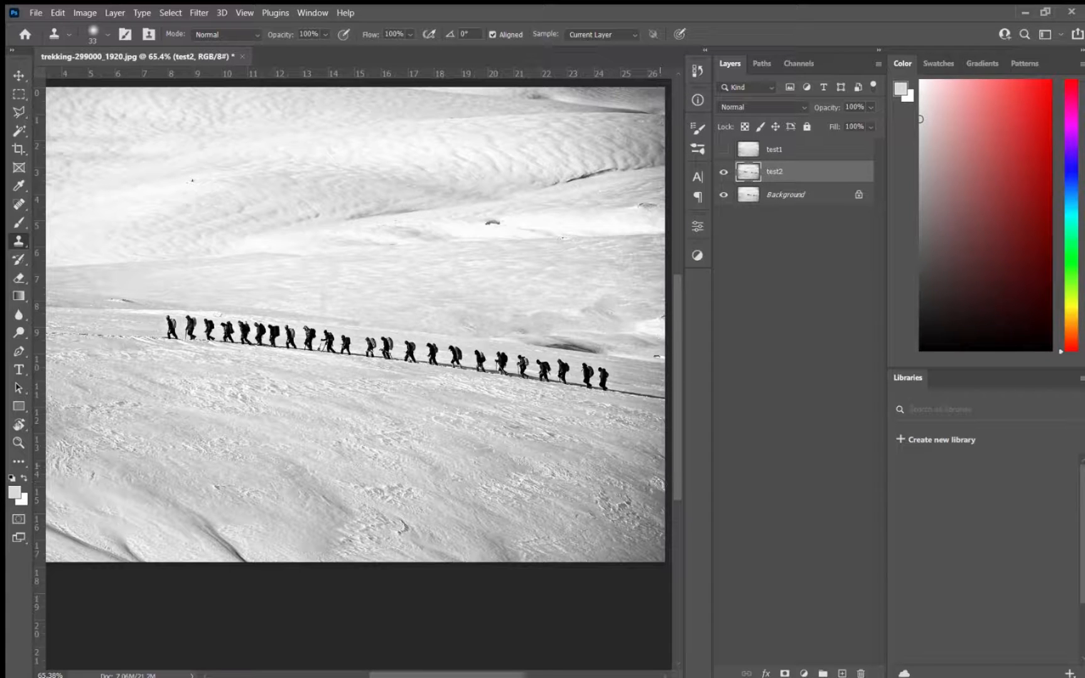
Try cloning a few hikers onto the lower slope near the image's right edge, and undo it
mouse_move(667, 488)
left_mouse_down()
mouse_move(623, 475)
mouse_move(656, 472)
mouse_move(618, 464)
mouse_move(590, 474)
mouse_move(612, 458)
mouse_move(593, 470)
mouse_move(631, 480)
mouse_move(610, 481)
left_mouse_up()
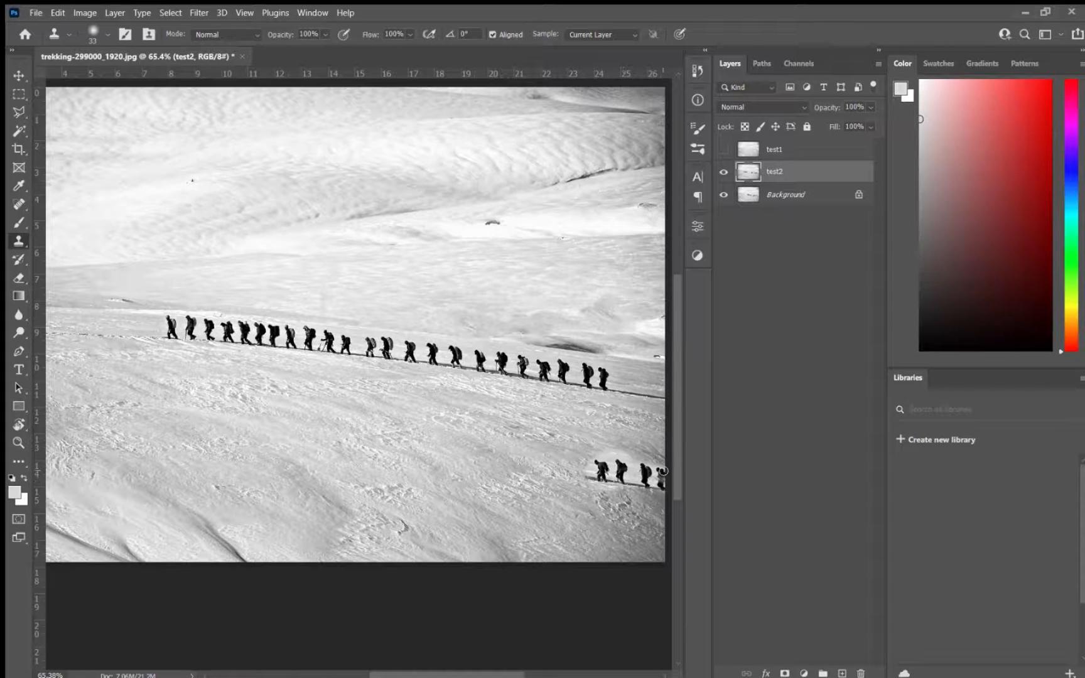
key("ctrl+z")
Clone a group of additional hikers onto the track ahead of the line's front
scroll(610, 361, "up", 3)
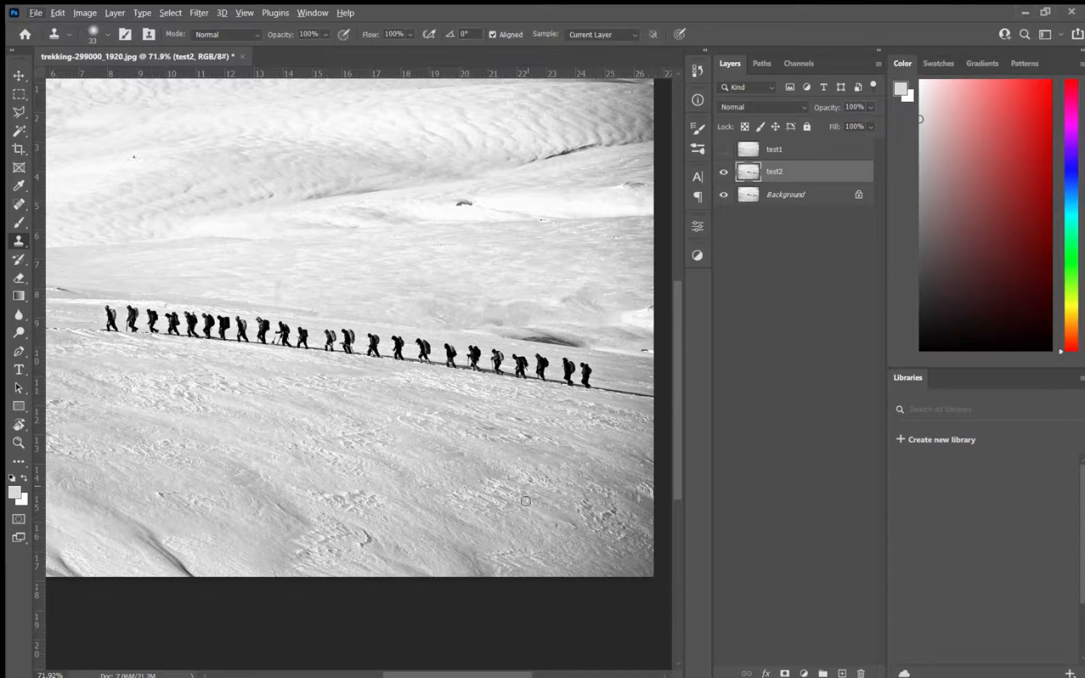
scroll(434, 256, "up", 3)
scroll(543, 286, "down", 3)
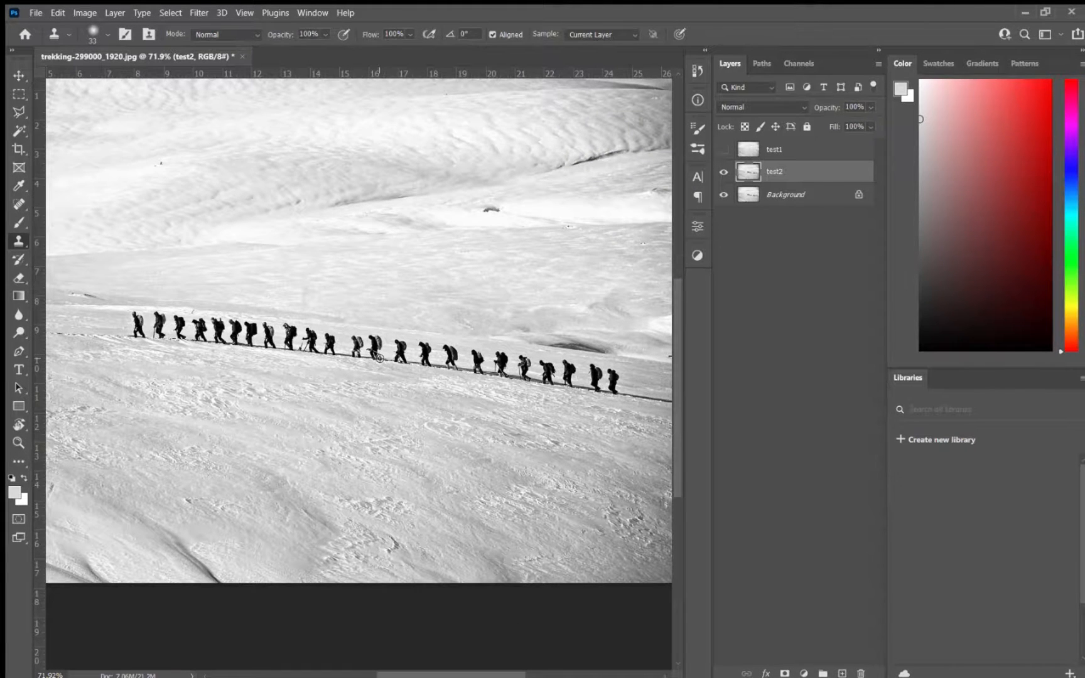
scroll(533, 368, "down", 2)
scroll(237, 347, "up", 5)
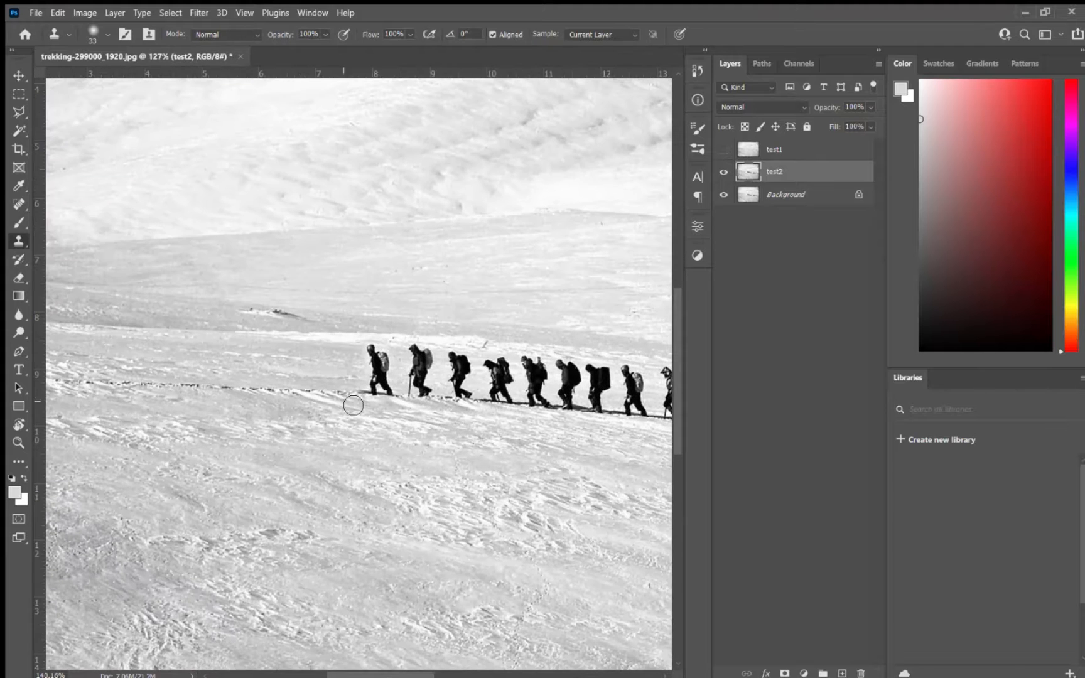
mouse_move(354, 405)
left_mouse_down()
mouse_move(360, 378)
mouse_move(340, 355)
mouse_move(357, 365)
mouse_move(354, 383)
mouse_move(316, 394)
mouse_move(326, 388)
mouse_move(306, 359)
mouse_move(291, 389)
mouse_move(258, 394)
mouse_move(276, 391)
mouse_move(253, 353)
mouse_move(243, 371)
mouse_move(216, 368)
mouse_move(220, 389)
mouse_move(236, 354)
mouse_move(296, 372)
mouse_move(301, 384)
mouse_move(284, 381)
mouse_move(290, 361)
mouse_move(264, 389)
mouse_move(202, 387)
mouse_move(298, 398)
mouse_move(268, 357)
left_mouse_up()
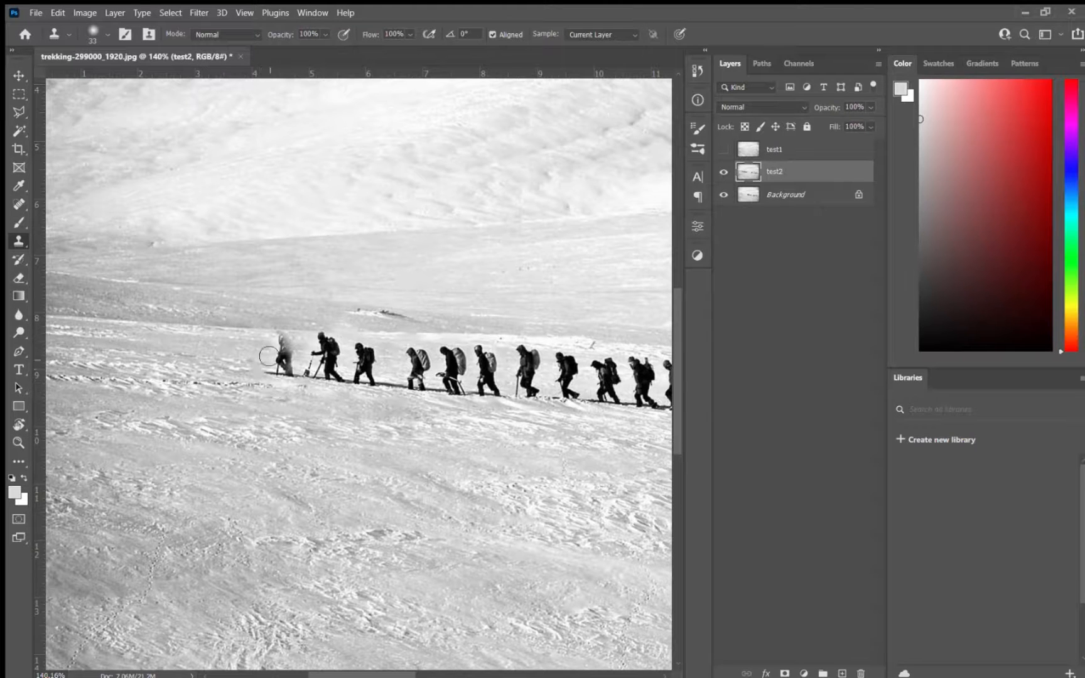
Undo the last cloned hikers at the front and clone the foremost hiker onto the track again
key("ctrl+z")
key("ctrl+z")
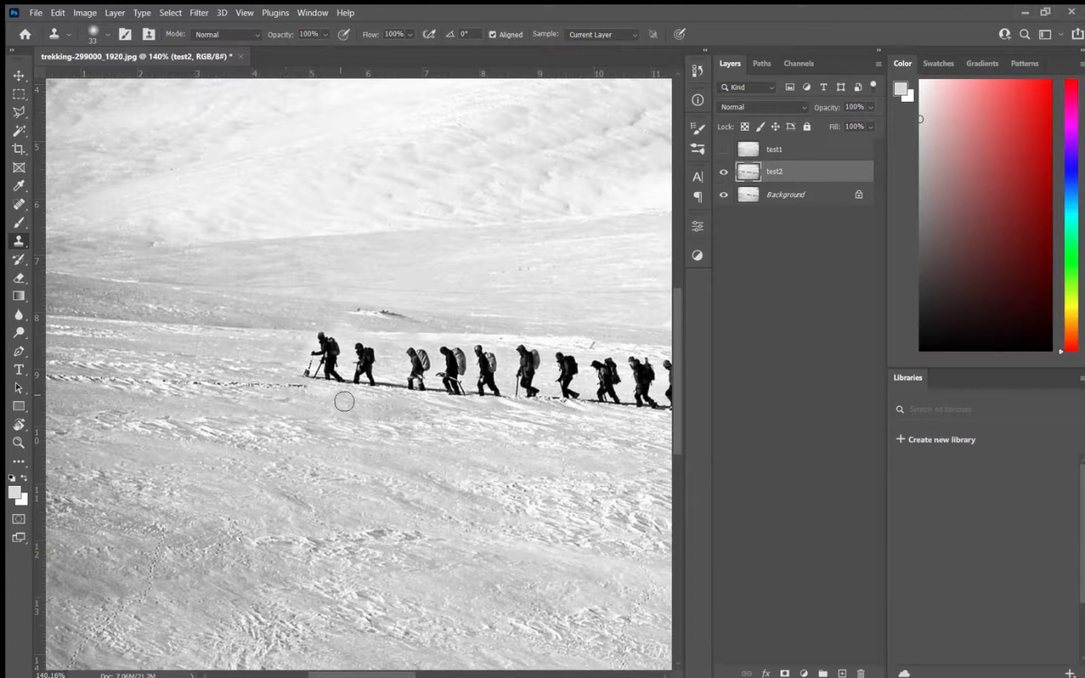
key("ctrl+z")
mouse_move(376, 383)
left_mouse_down()
mouse_move(366, 353)
mouse_move(374, 369)
mouse_move(361, 377)
left_mouse_up()
Clone another group of hikers ahead of the line's front, extending the row along the track towards the image's left edge
scroll(187, 347, "down", 4)
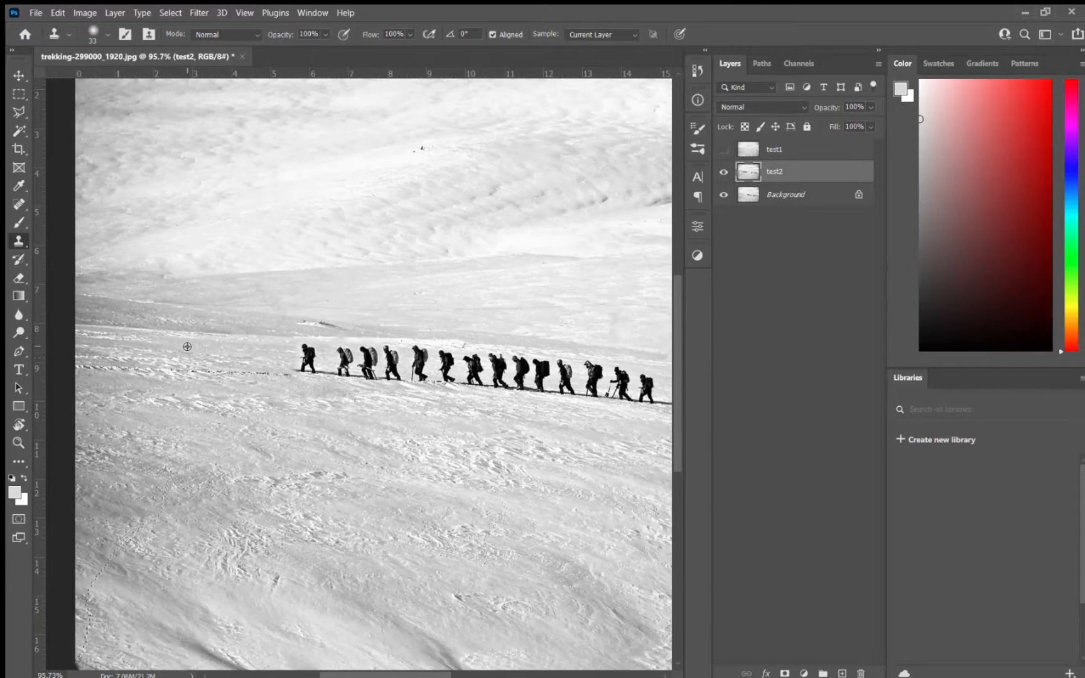
scroll(549, 385, "up", 3)
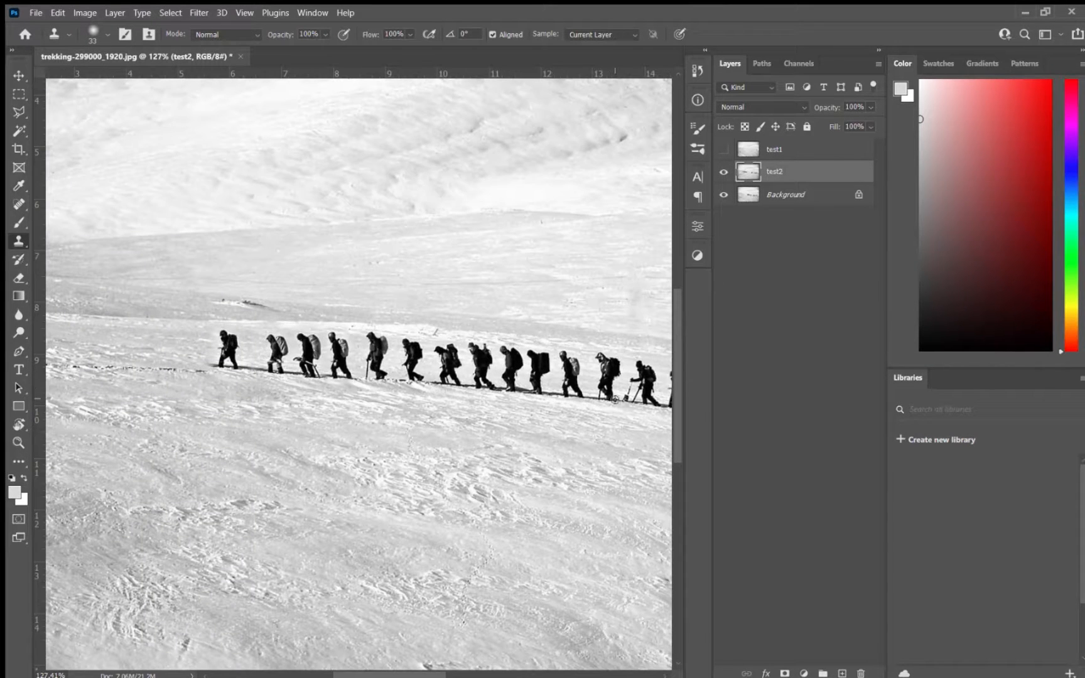
mouse_move(221, 360)
left_mouse_down()
mouse_move(195, 343)
mouse_move(201, 330)
mouse_move(210, 348)
mouse_move(169, 369)
mouse_move(183, 363)
mouse_move(159, 348)
mouse_move(170, 331)
mouse_move(143, 366)
mouse_move(129, 352)
mouse_move(150, 350)
mouse_move(135, 329)
mouse_move(111, 356)
mouse_move(113, 331)
mouse_move(96, 325)
mouse_move(93, 365)
left_mouse_up()
scroll(173, 347, "down", 4)
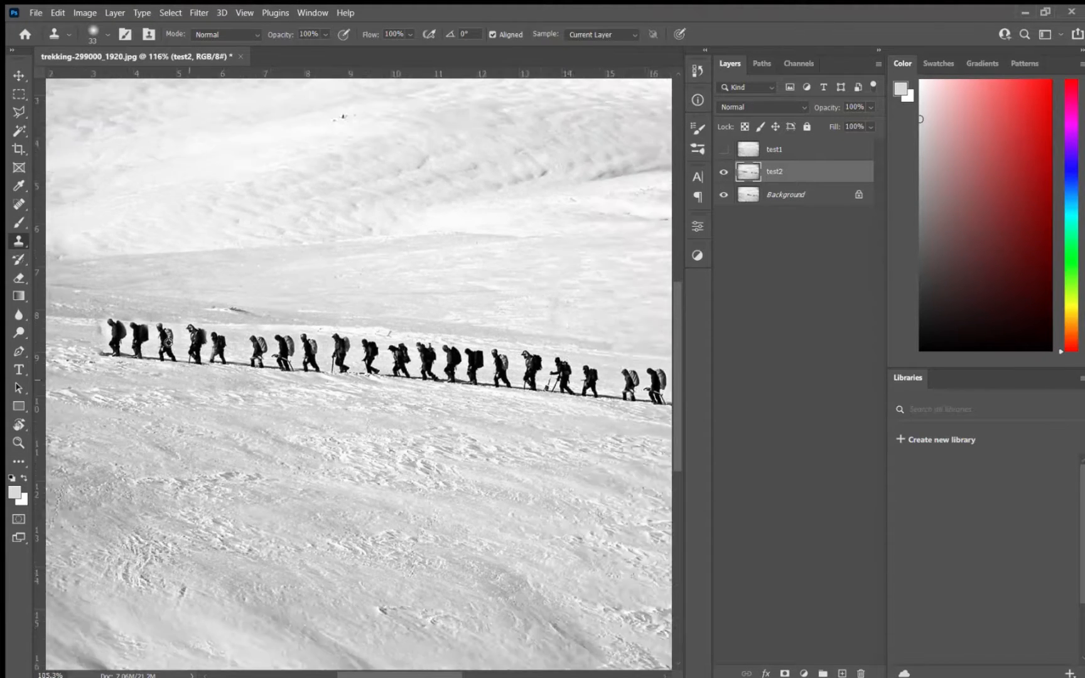
scroll(207, 357, "down", 2)
scroll(208, 359, "down", 2)
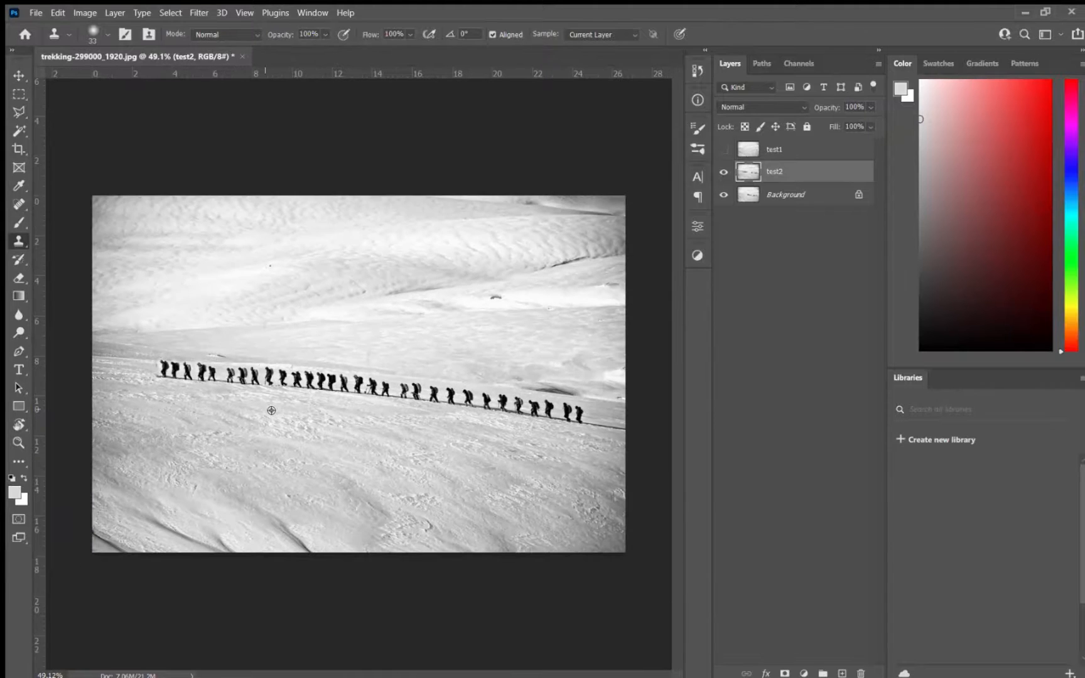
scroll(200, 391, "up", 1)
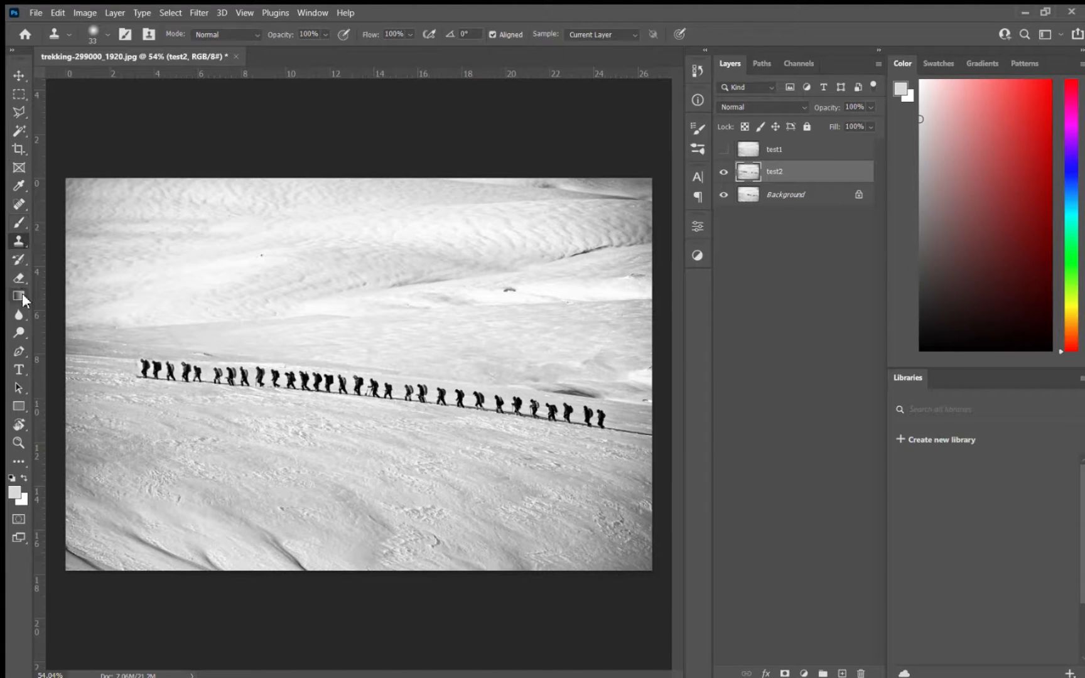
left_click(17, 461)
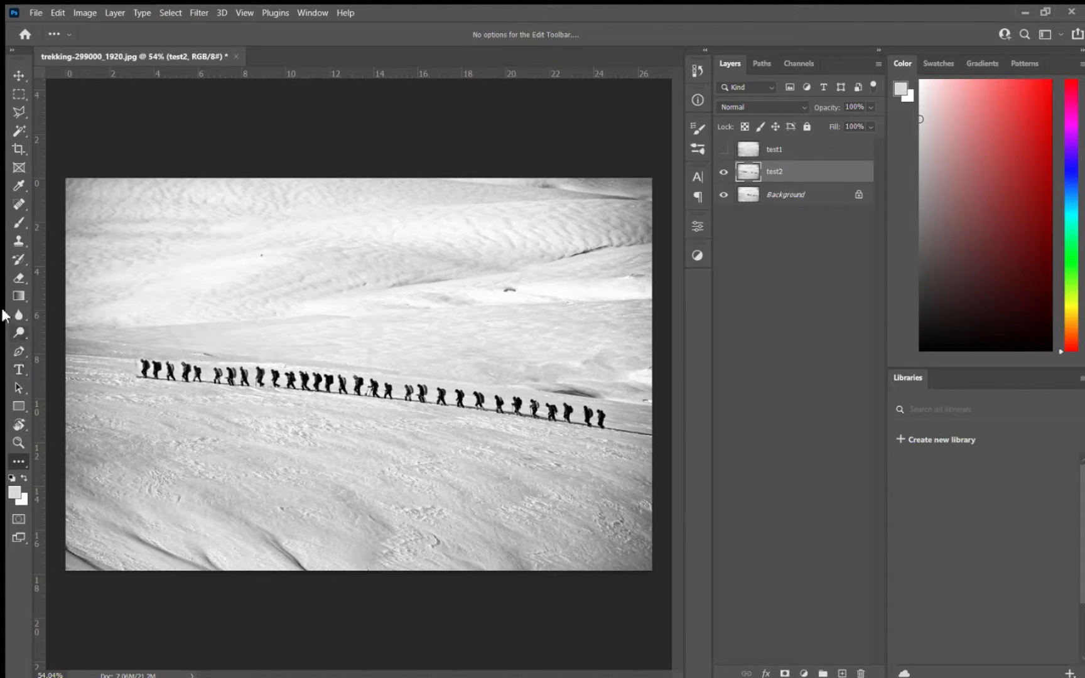
Remove the dark cloning smudges from the snow in front of the foremost hiker on test2 with the Content-Aware Spot Healing Brush
left_click(15, 206)
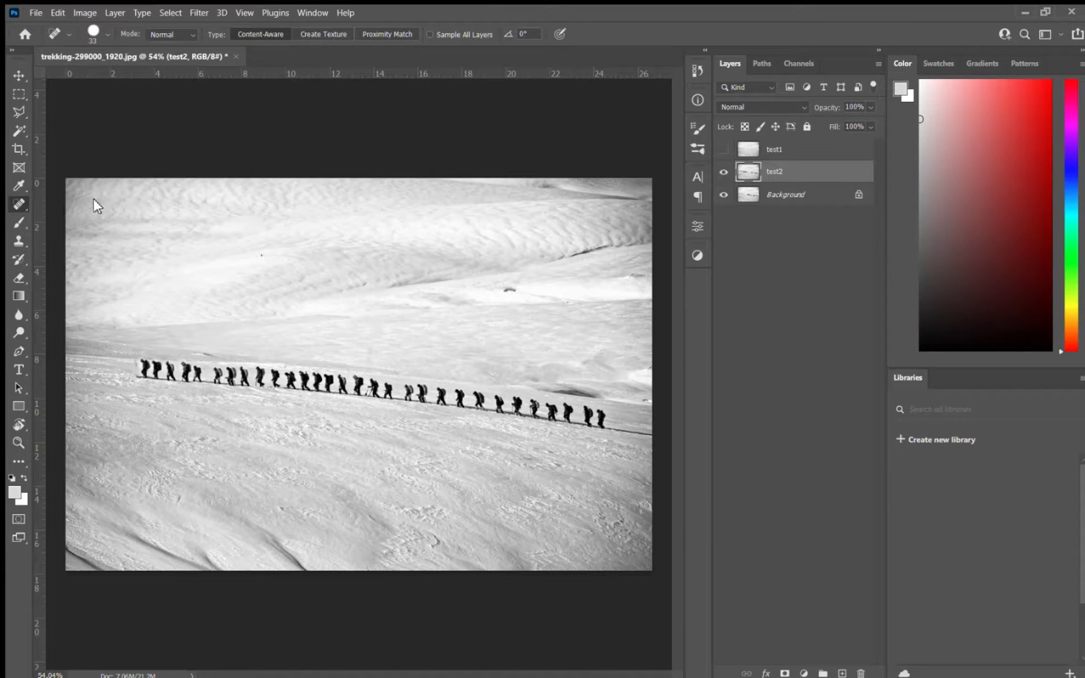
scroll(117, 345, "up", 10)
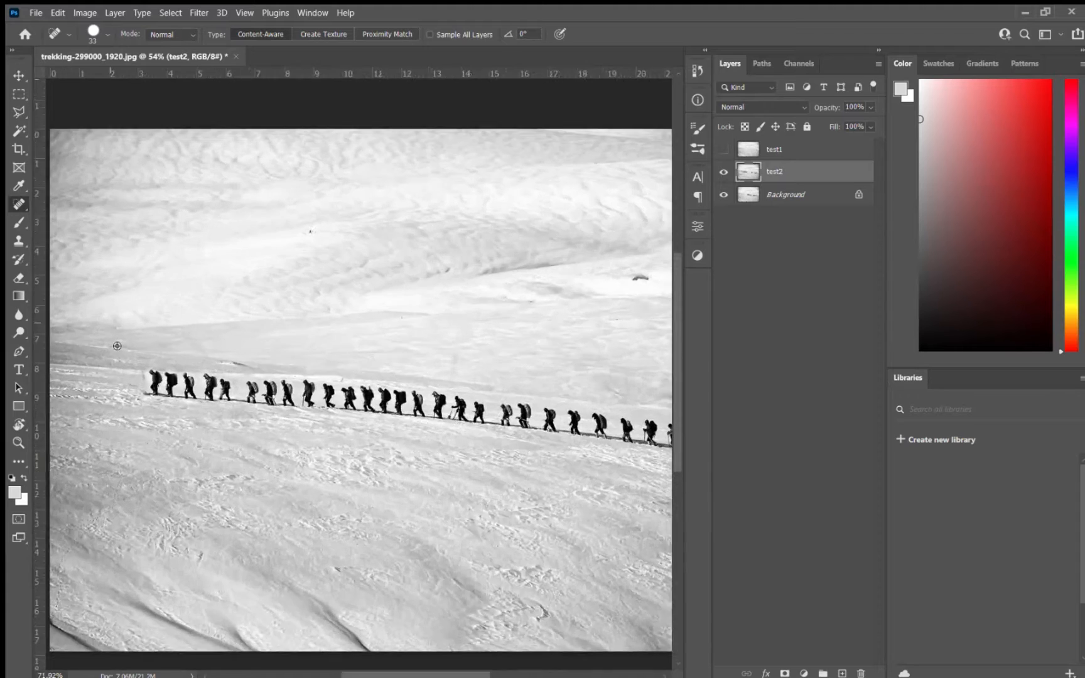
scroll(160, 393, "up", 1)
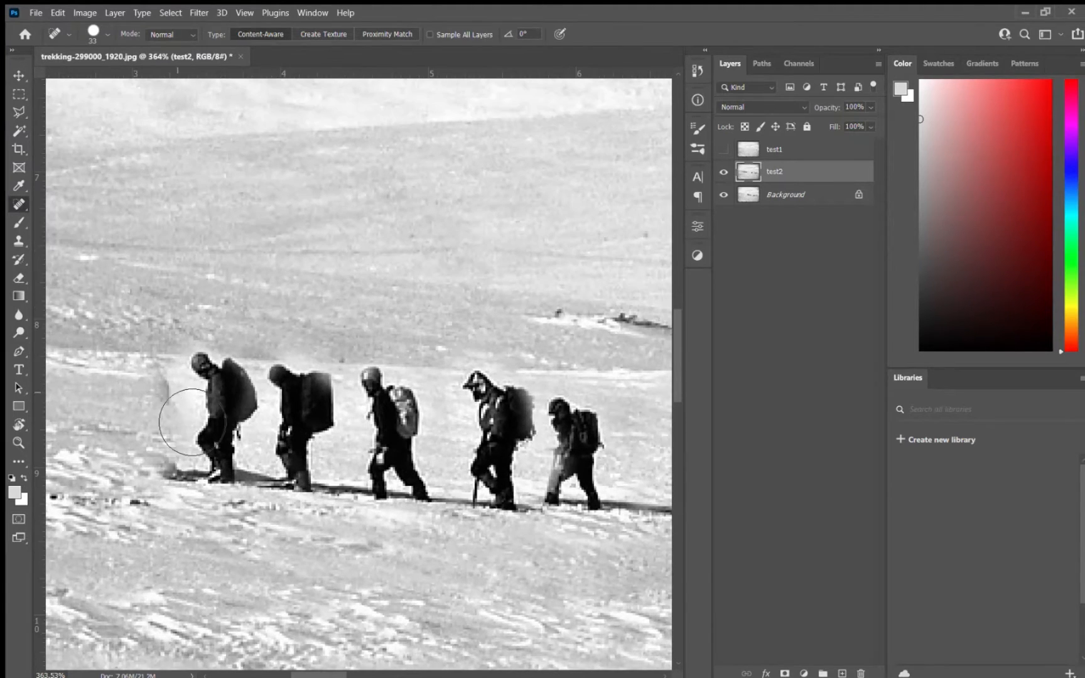
left_click(158, 387)
left_click(179, 478)
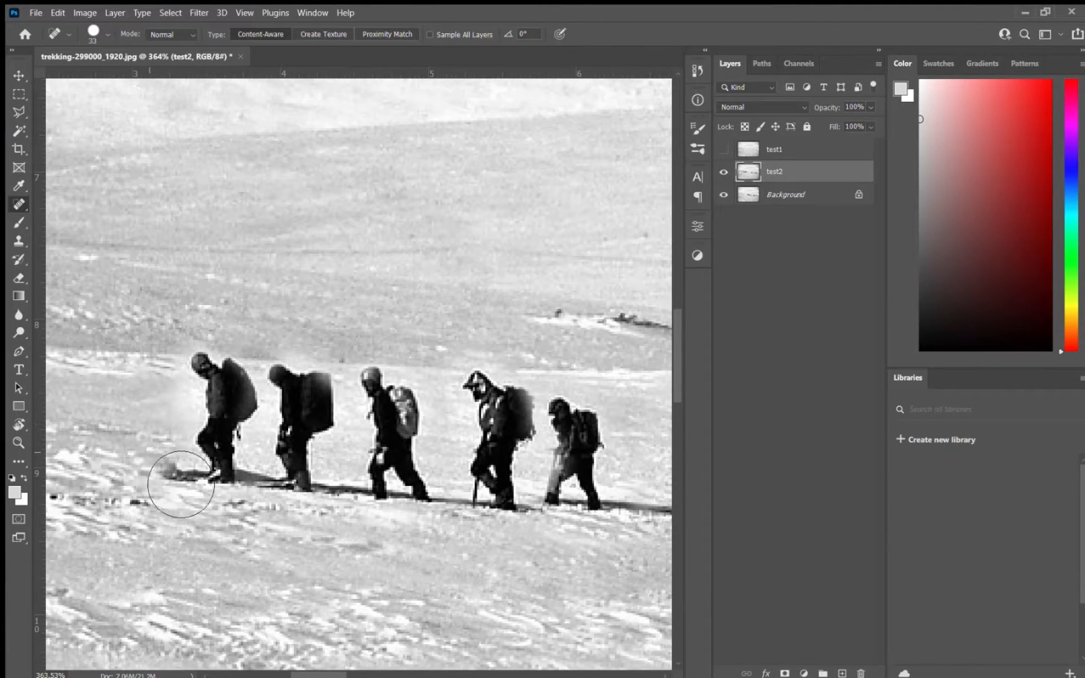
left_click(163, 506)
scroll(194, 439, "down", 2)
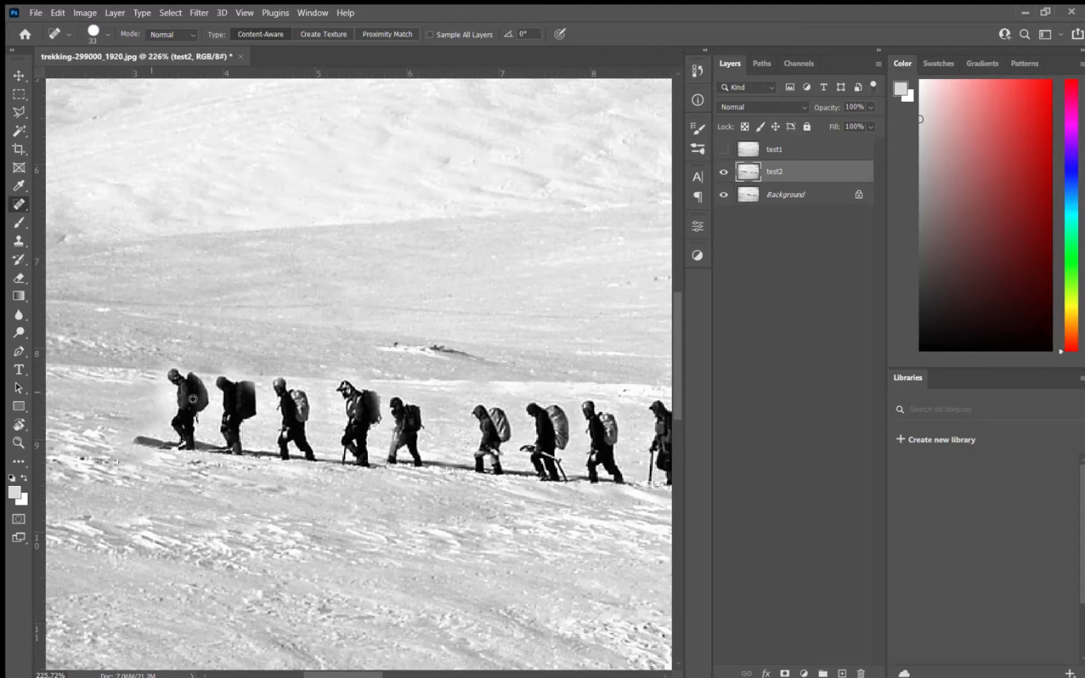
scroll(232, 408, "up", 1)
scroll(323, 361, "down", 2)
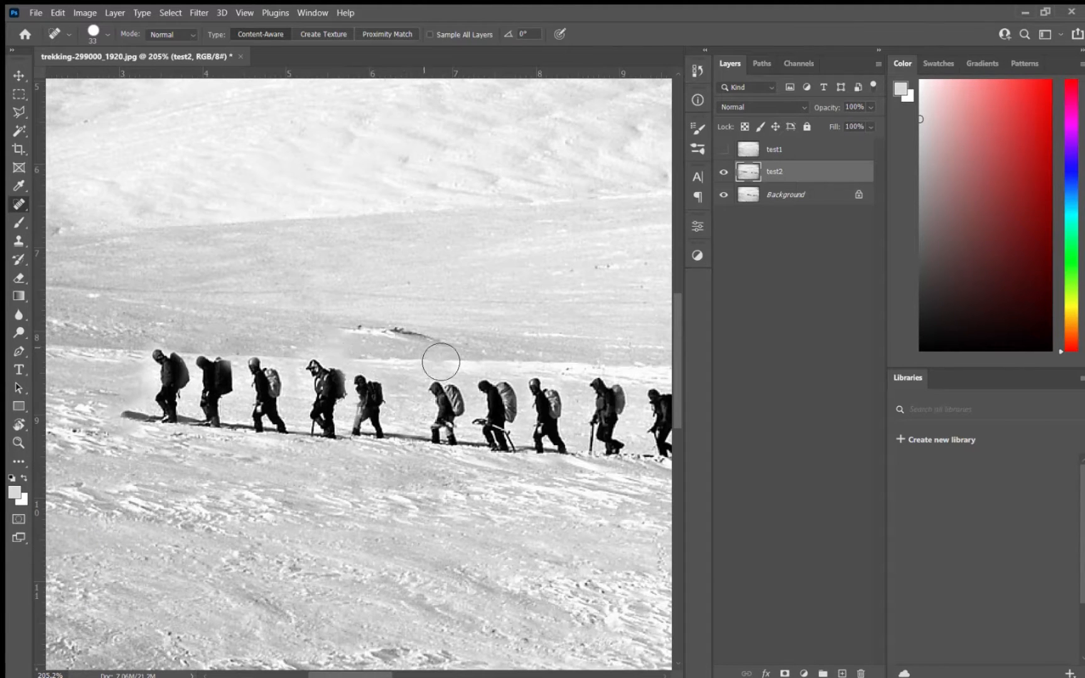
scroll(186, 322, "down", 4)
scroll(186, 322, "down", 1)
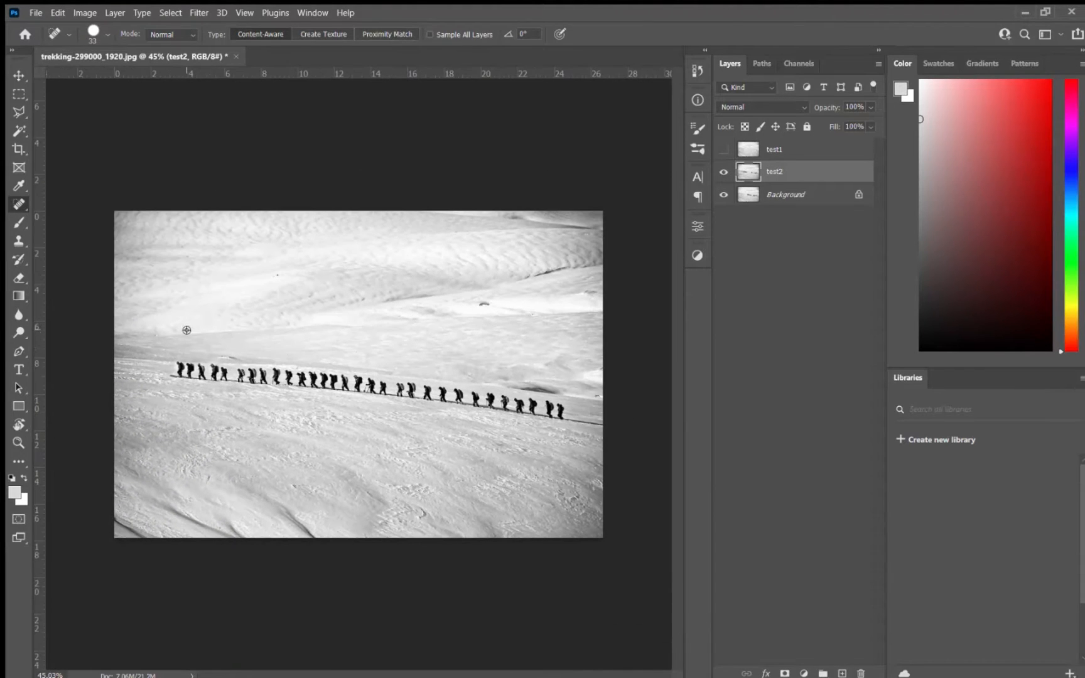